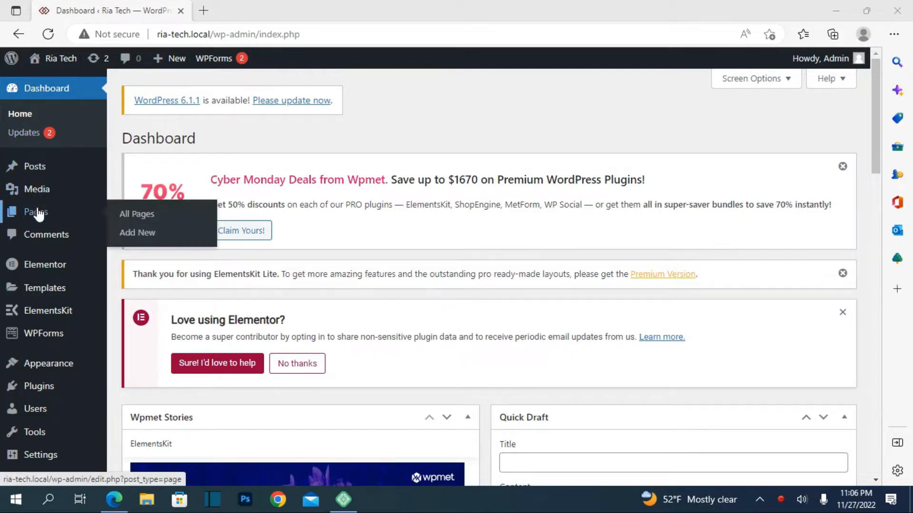
Open the "sample elementor" page from the site's page list for editing with Elementor in a new browser tab.
{"action": "left_click", "coordinate": [39, 216]}
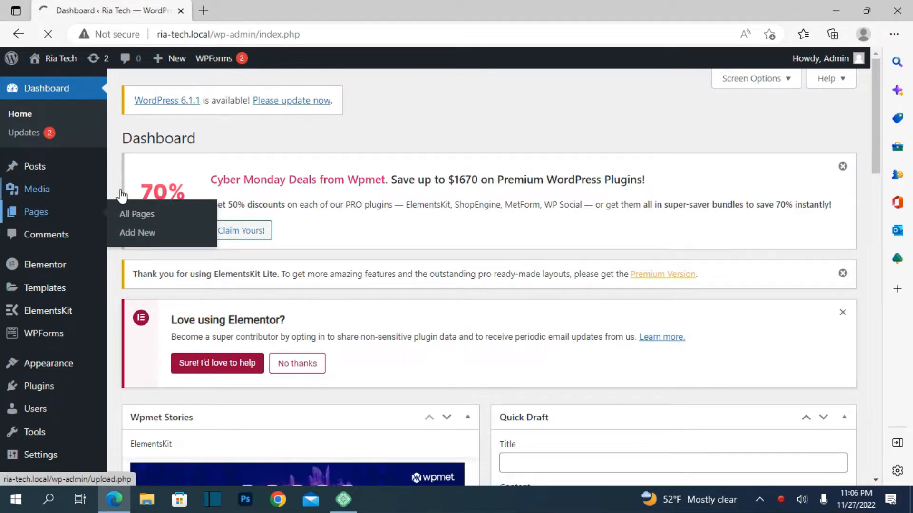
{"action": "scroll", "coordinate": [309, 342], "scroll_direction": "down", "scroll_amount": 4}
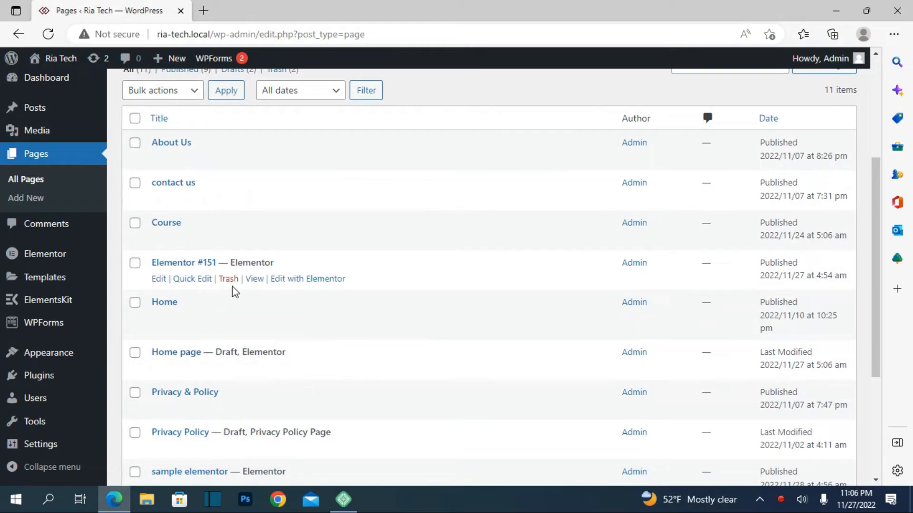
{"action": "scroll", "coordinate": [261, 344], "scroll_direction": "down", "scroll_amount": 3}
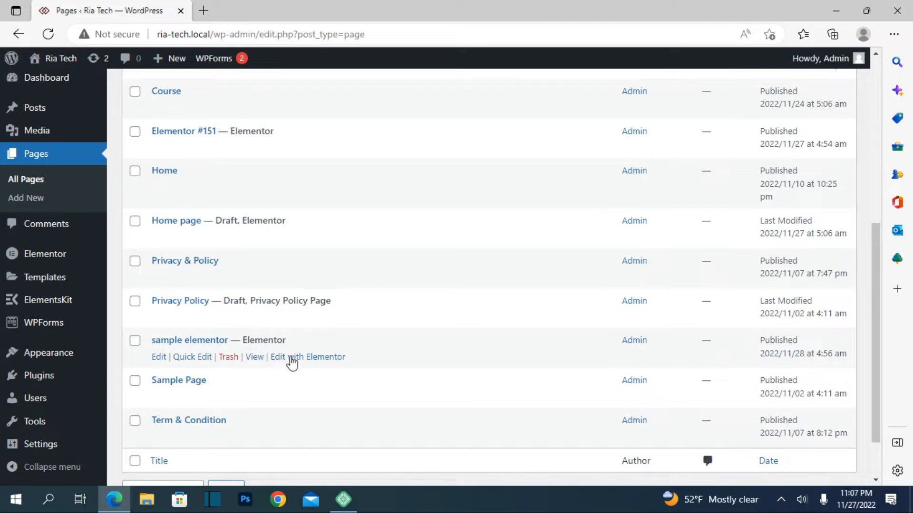
{"action": "right_click", "coordinate": [325, 361]}
{"action": "left_click", "coordinate": [393, 134]}
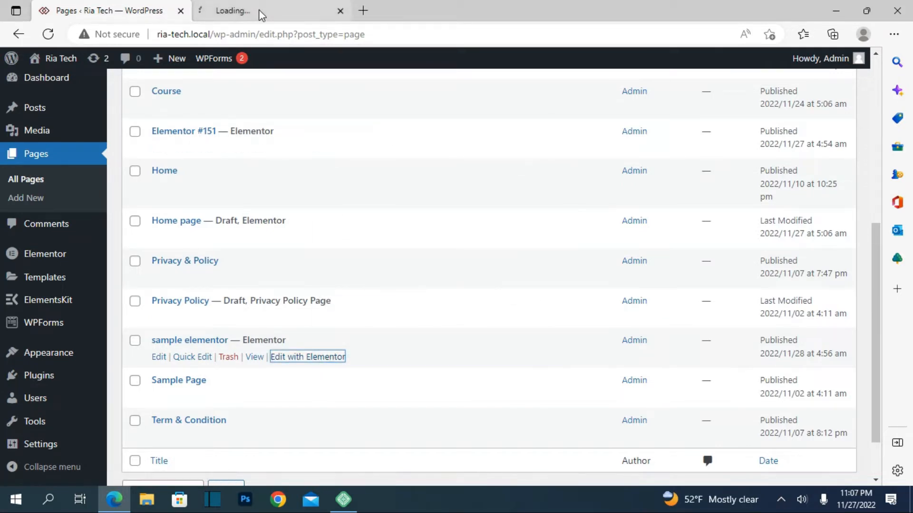
{"action": "left_click", "coordinate": [258, 14]}
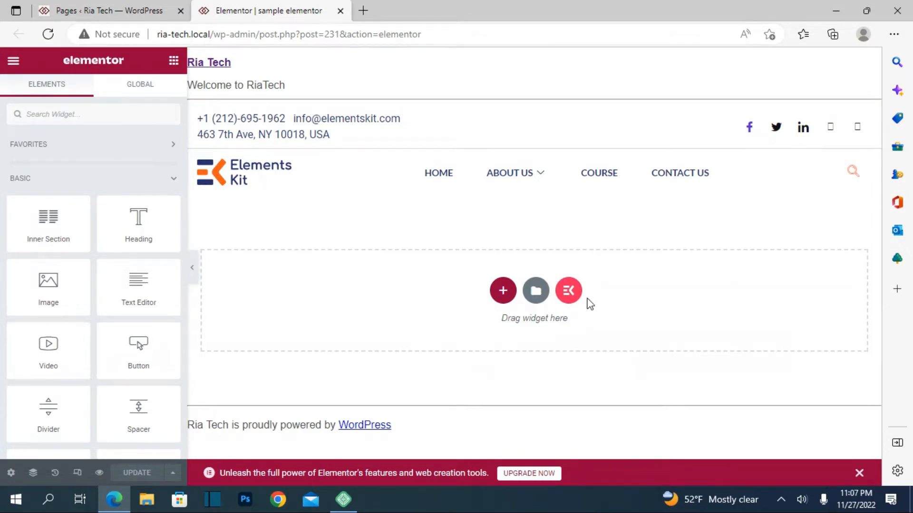
Open the ElementsKit library's sections and preview the "Mega Menu - Computer Office Security" design, returning to the section list.
{"action": "left_click", "coordinate": [569, 291]}
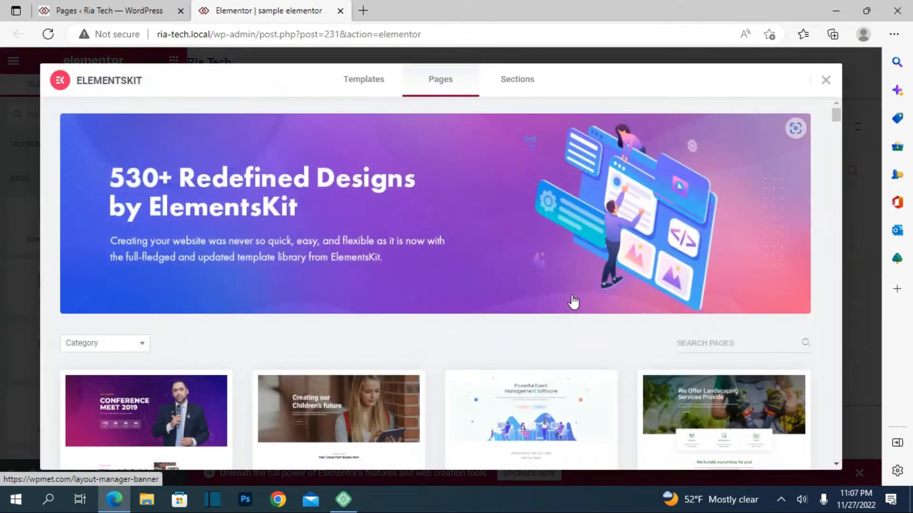
{"action": "left_click", "coordinate": [499, 82]}
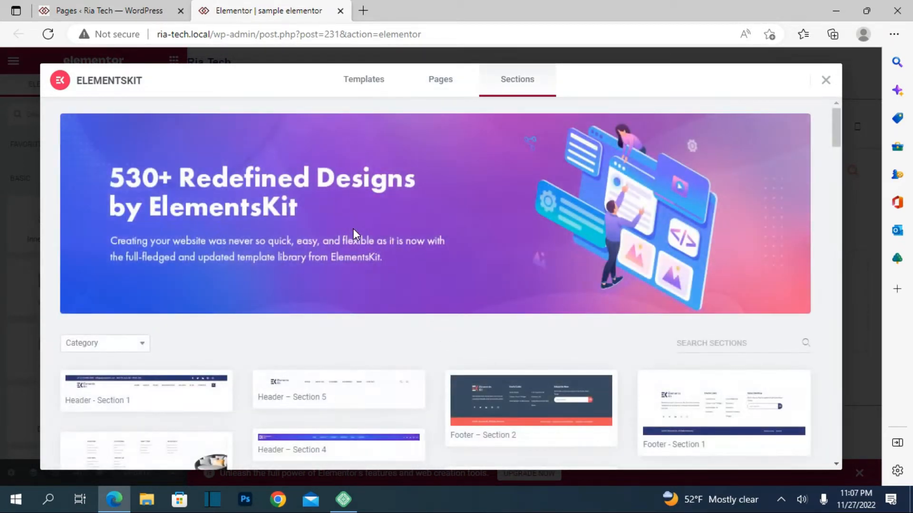
{"action": "scroll", "coordinate": [354, 231], "scroll_direction": "down", "scroll_amount": 5}
{"action": "scroll", "coordinate": [359, 231], "scroll_direction": "down", "scroll_amount": 3}
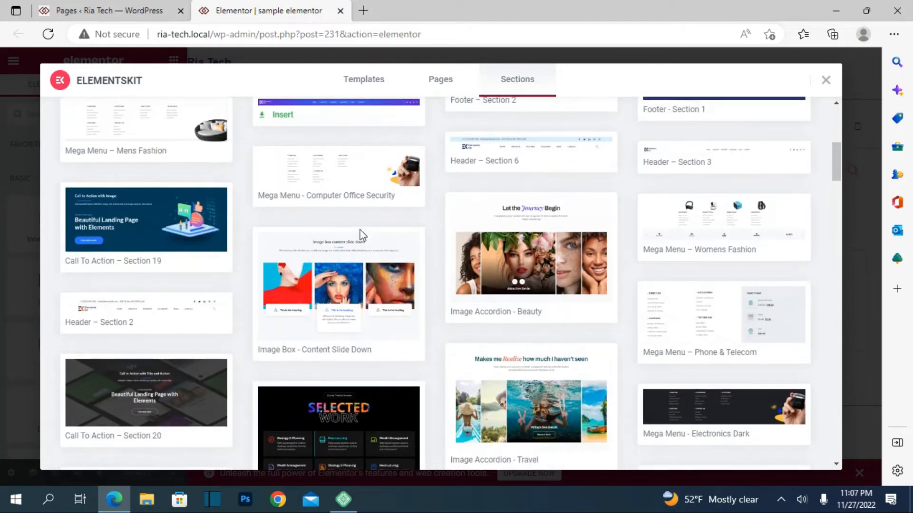
{"action": "left_click", "coordinate": [351, 182]}
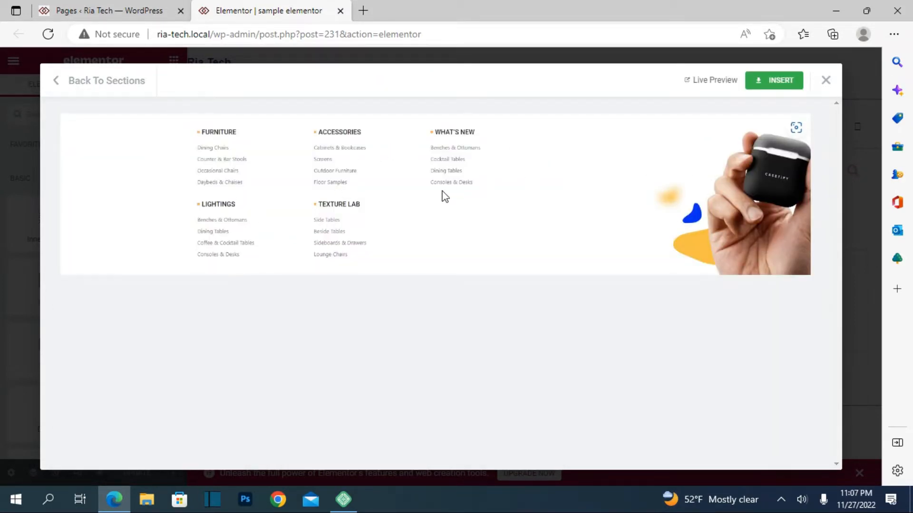
{"action": "left_click", "coordinate": [86, 83]}
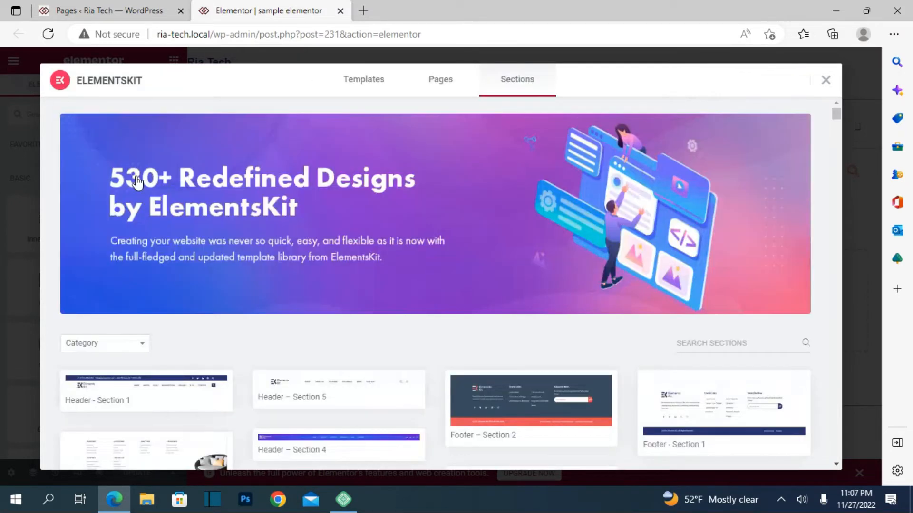
Filter the ElementsKit sections by the Footer category.
{"action": "left_click", "coordinate": [142, 343]}
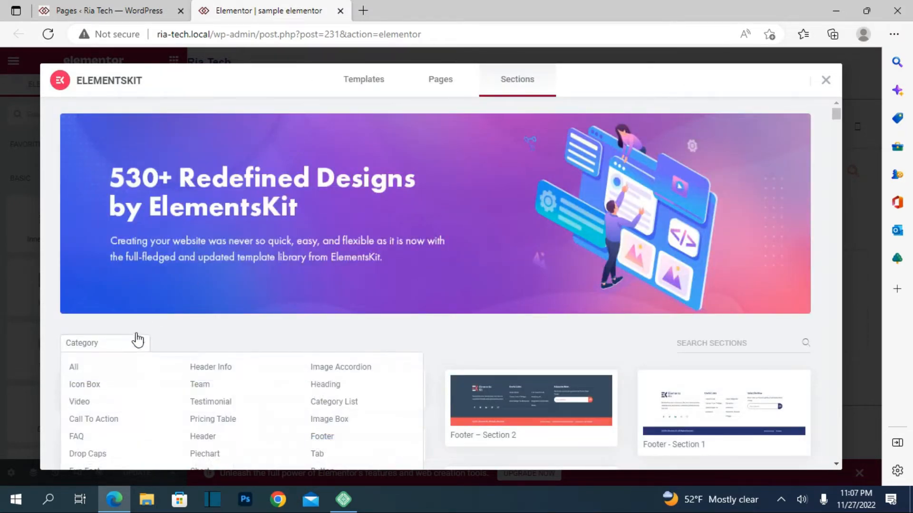
{"action": "left_click", "coordinate": [138, 340]}
{"action": "scroll", "coordinate": [133, 333], "scroll_direction": "down", "scroll_amount": 3}
{"action": "left_click", "coordinate": [145, 231]}
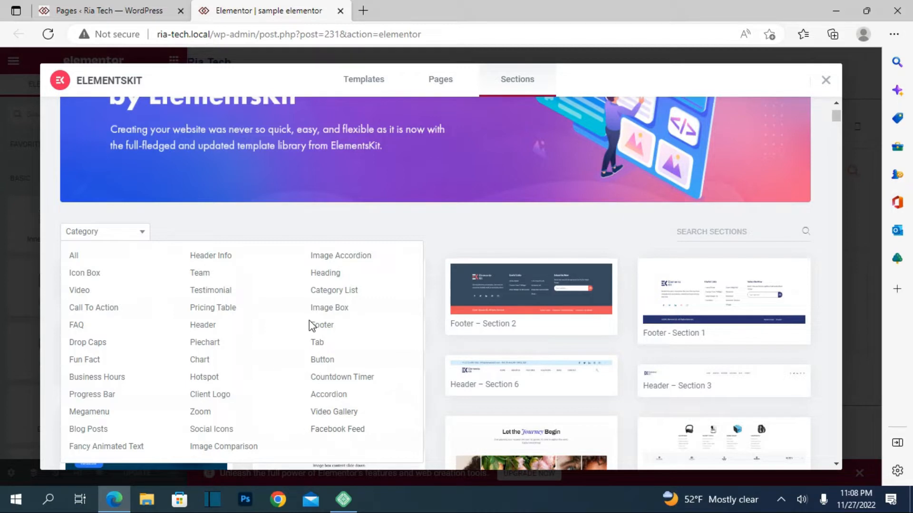
{"action": "left_click", "coordinate": [322, 328]}
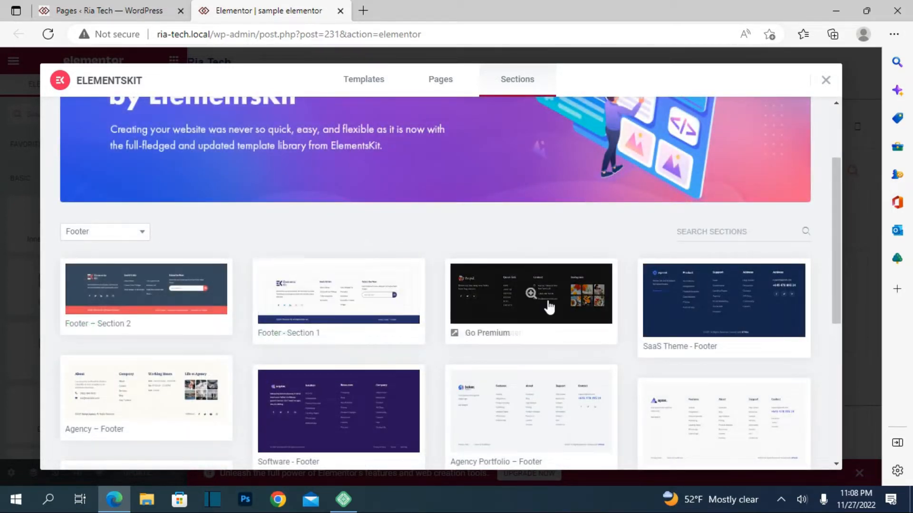
Browse the available footer designs and preview "Agency – Footer", returning to the section list.
{"action": "scroll", "coordinate": [336, 295], "scroll_direction": "down", "scroll_amount": 4}
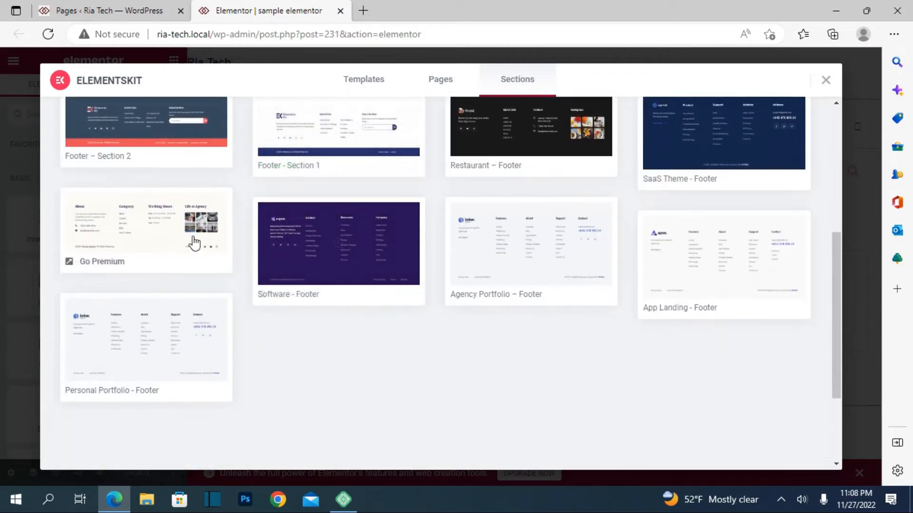
{"action": "scroll", "coordinate": [273, 312], "scroll_direction": "down", "scroll_amount": 3}
{"action": "scroll", "coordinate": [273, 312], "scroll_direction": "up", "scroll_amount": 5}
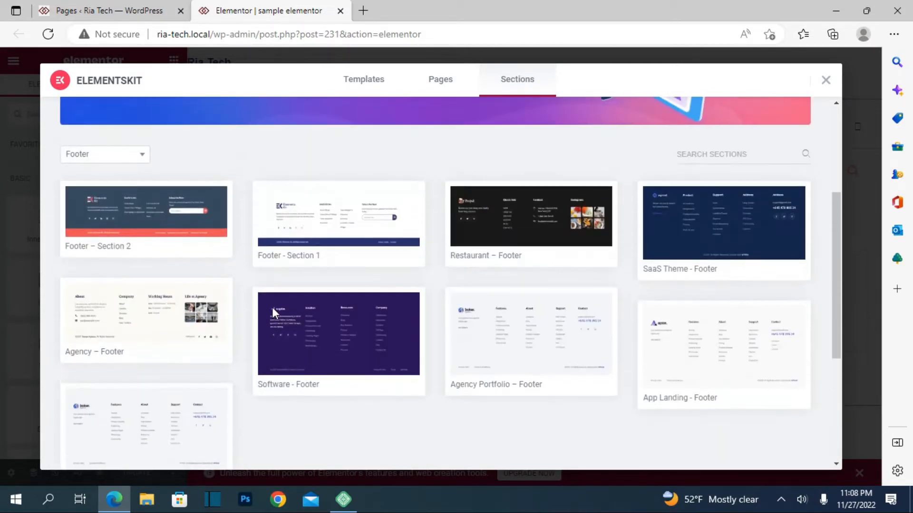
{"action": "left_click", "coordinate": [150, 309]}
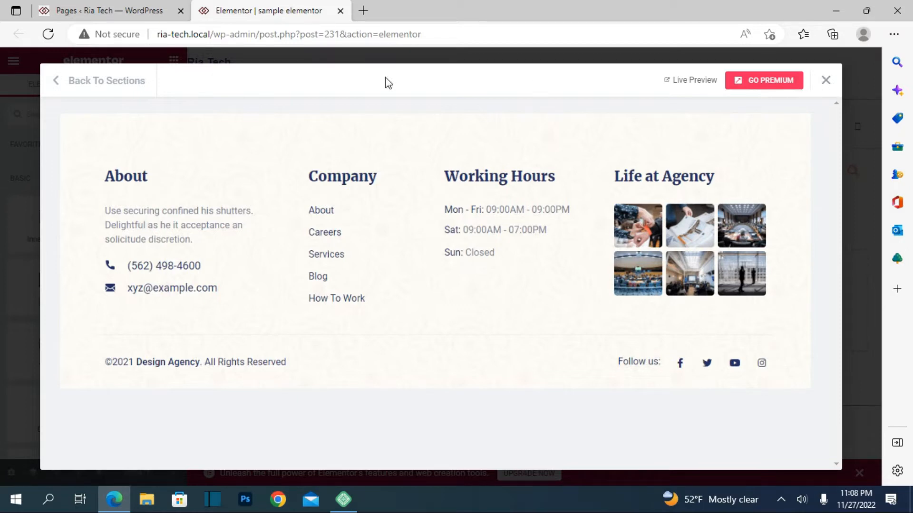
{"action": "left_click", "coordinate": [52, 79]}
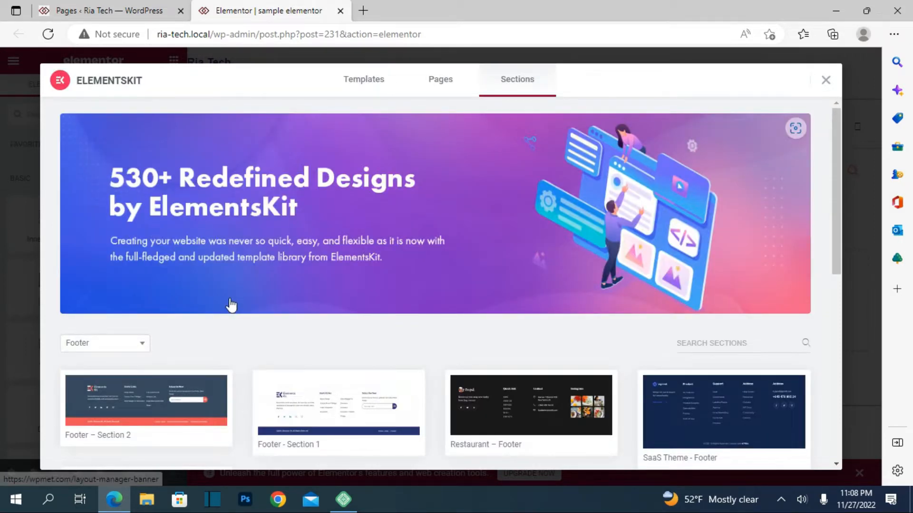
Preview the "Footer - Section 1" and "Restaurant – Footer" designs, returning to the section list after each.
{"action": "scroll", "coordinate": [233, 299], "scroll_direction": "down", "scroll_amount": 2}
{"action": "left_click", "coordinate": [364, 297]}
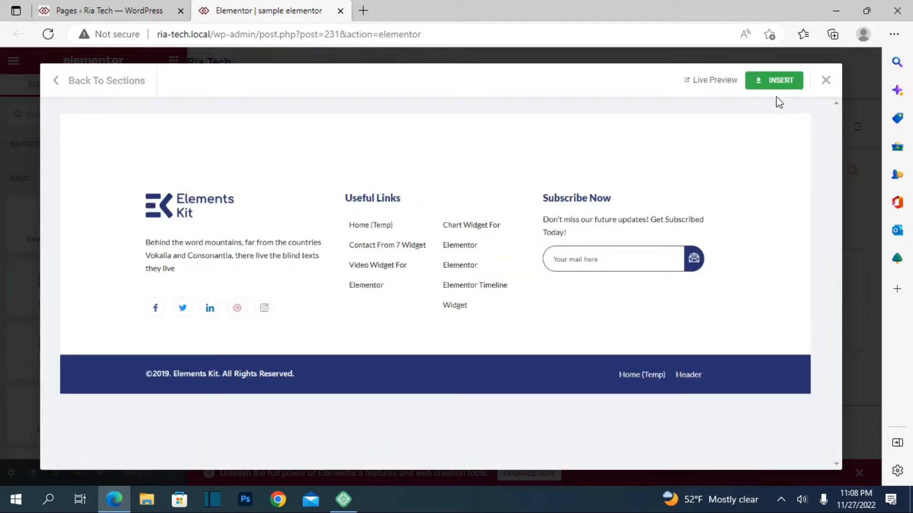
{"action": "left_click", "coordinate": [69, 85]}
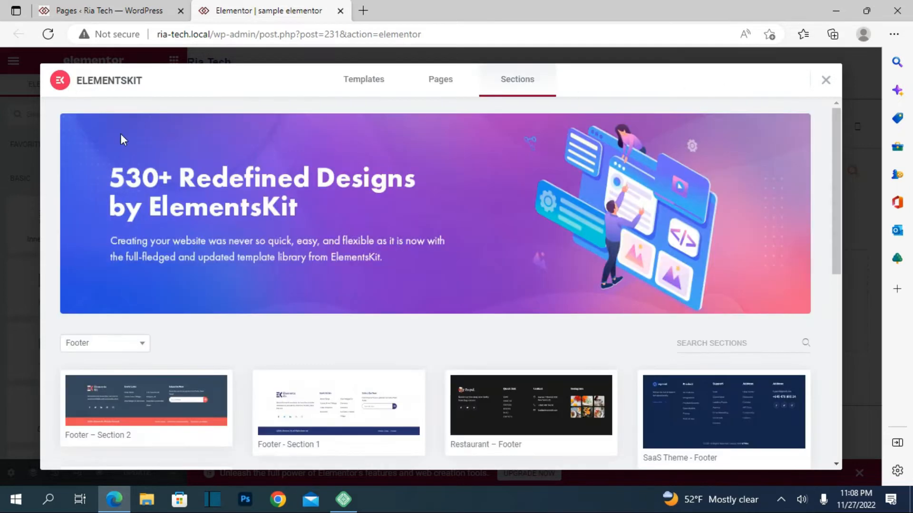
{"action": "scroll", "coordinate": [333, 319], "scroll_direction": "down", "scroll_amount": 3}
{"action": "left_click", "coordinate": [530, 294]}
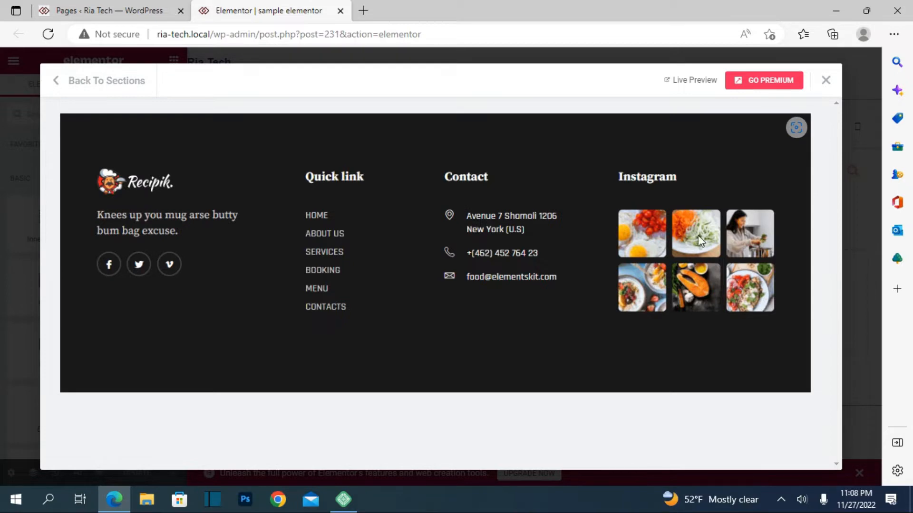
{"action": "left_click", "coordinate": [65, 85]}
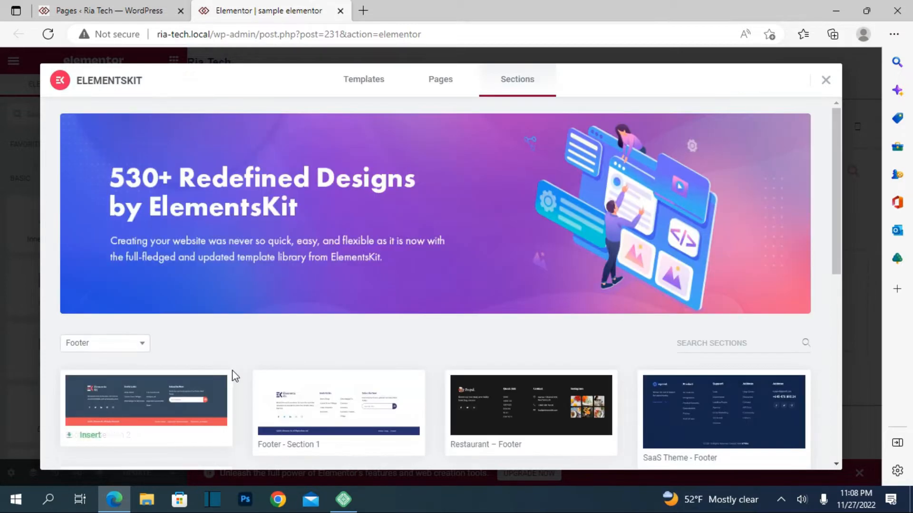
Preview the "Agency – Footer" design once more and go back to the section list.
{"action": "scroll", "coordinate": [233, 375], "scroll_direction": "down", "scroll_amount": 3}
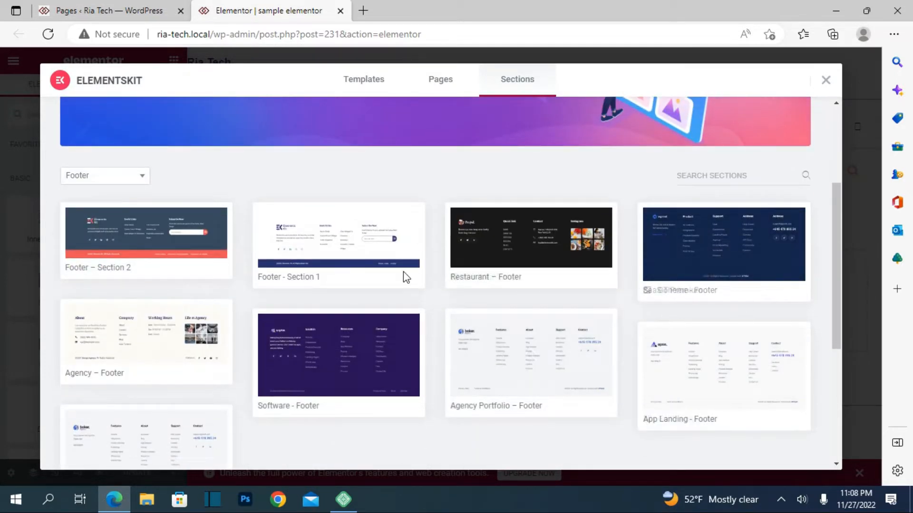
{"action": "left_click", "coordinate": [172, 357]}
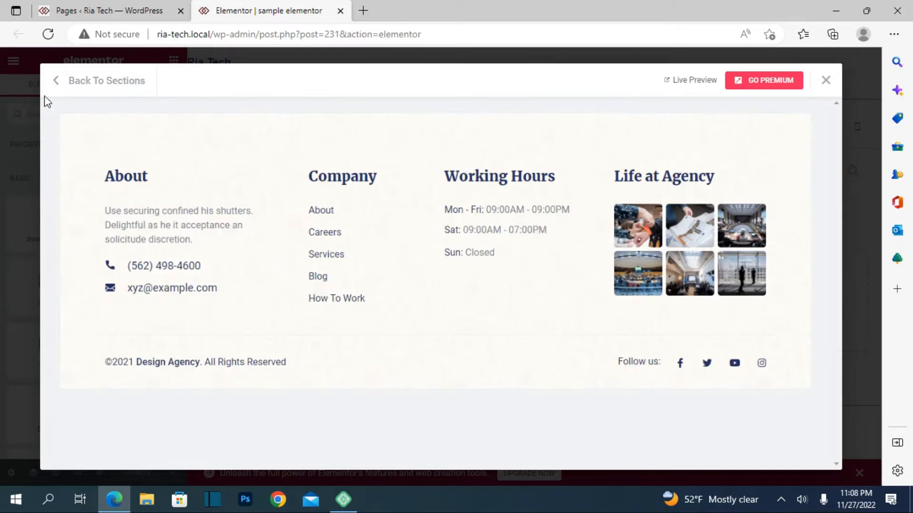
{"action": "left_click", "coordinate": [84, 82]}
Preview the "Footer – Section 2" design and insert it into the page.
{"action": "left_click", "coordinate": [121, 344]}
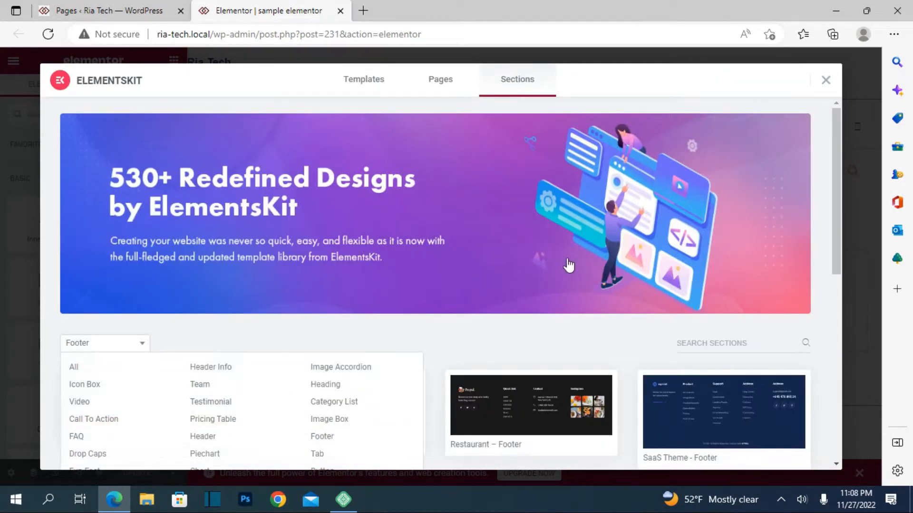
{"action": "scroll", "coordinate": [551, 257], "scroll_direction": "down", "scroll_amount": 3}
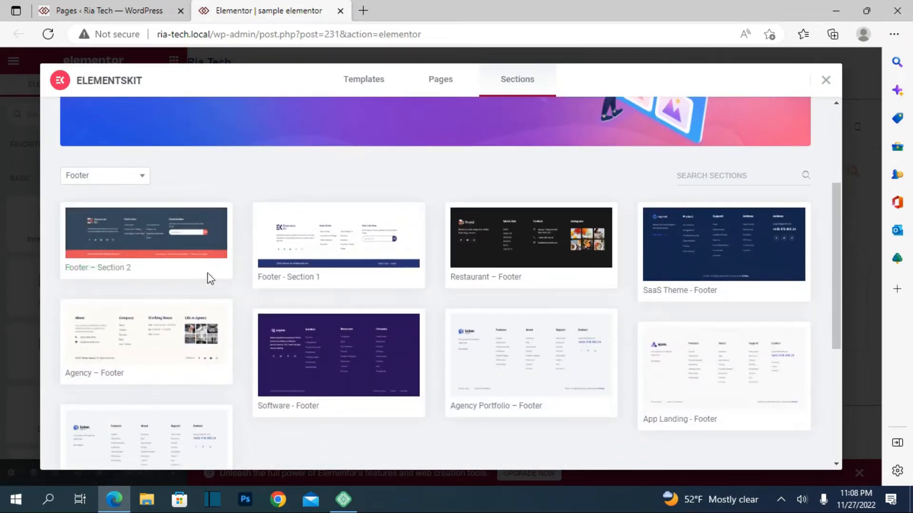
{"action": "left_click", "coordinate": [189, 250]}
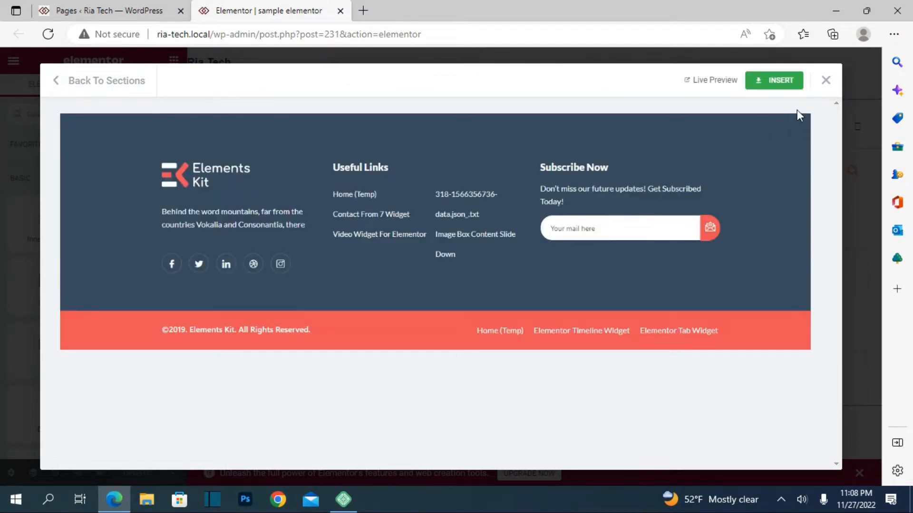
{"action": "left_click", "coordinate": [765, 83]}
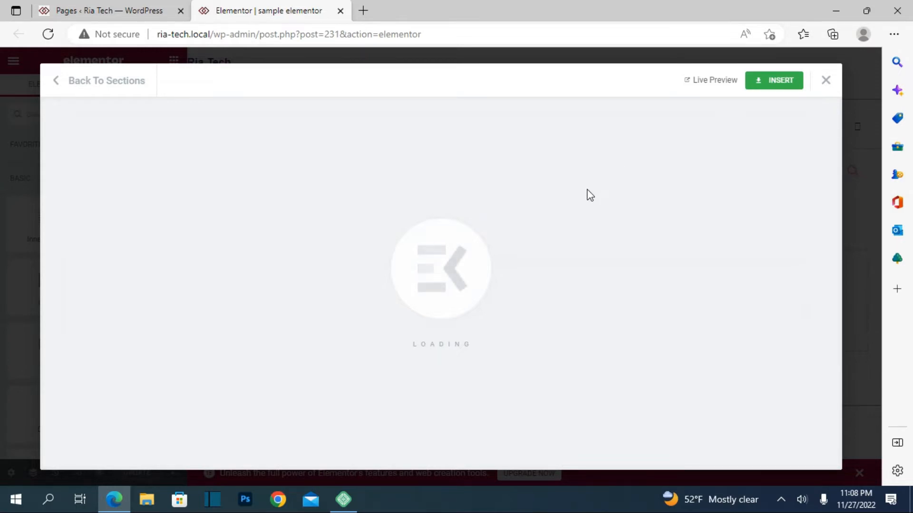
Set the image size of the Elements Kit logo in the inserted footer to Thumbnail - 150 x 150.
{"action": "scroll", "coordinate": [442, 276], "scroll_direction": "down", "scroll_amount": 15}
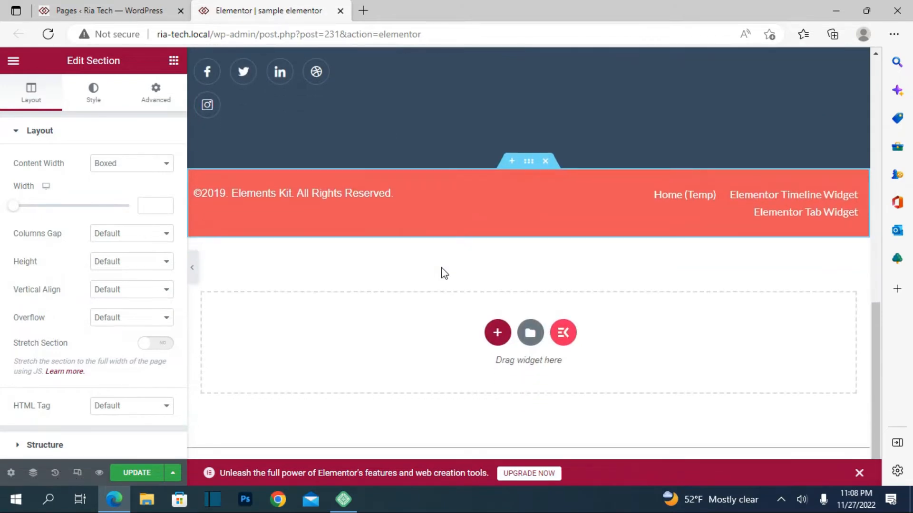
{"action": "scroll", "coordinate": [441, 271], "scroll_direction": "up", "scroll_amount": 8}
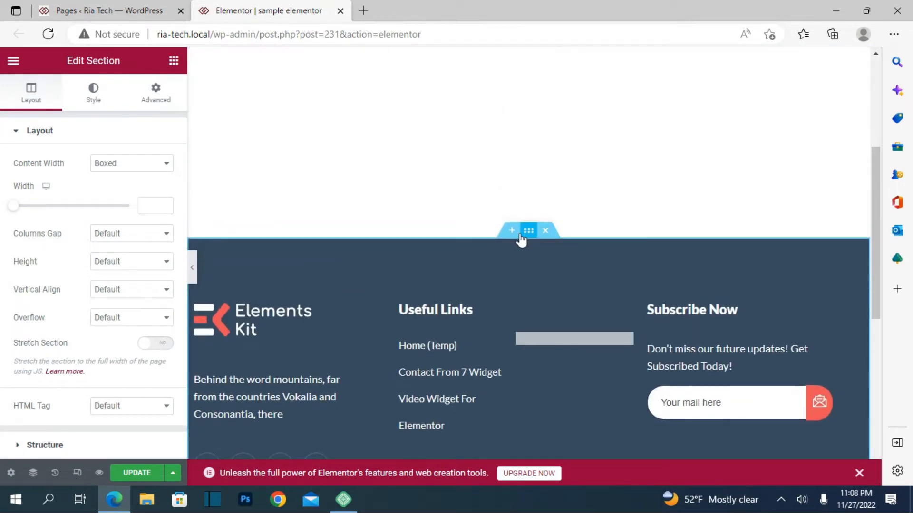
{"action": "scroll", "coordinate": [463, 299], "scroll_direction": "down", "scroll_amount": 3}
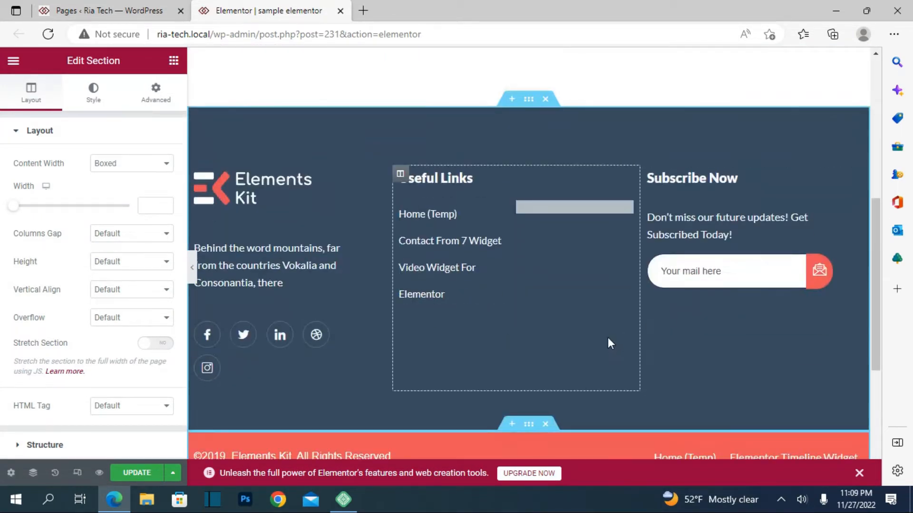
{"action": "scroll", "coordinate": [608, 338], "scroll_direction": "down", "scroll_amount": 4}
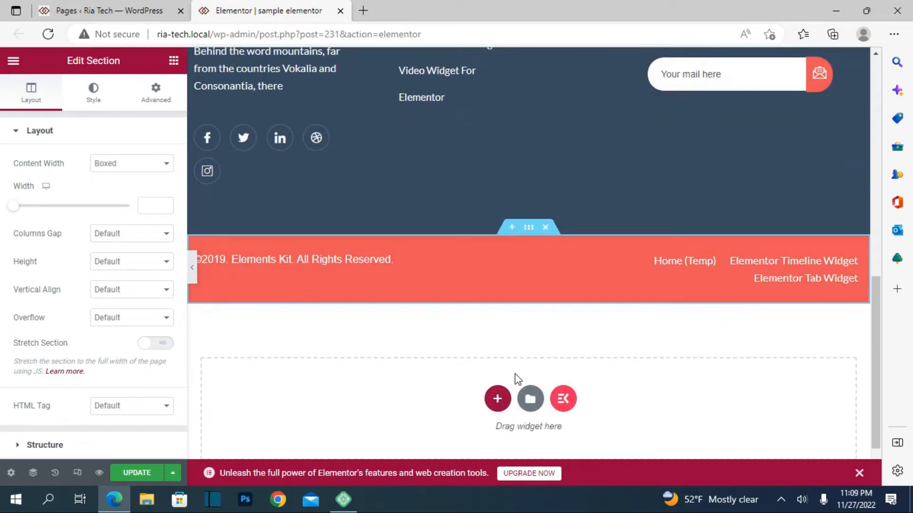
{"action": "scroll", "coordinate": [472, 336], "scroll_direction": "up", "scroll_amount": 9}
{"action": "scroll", "coordinate": [467, 330], "scroll_direction": "down", "scroll_amount": 4}
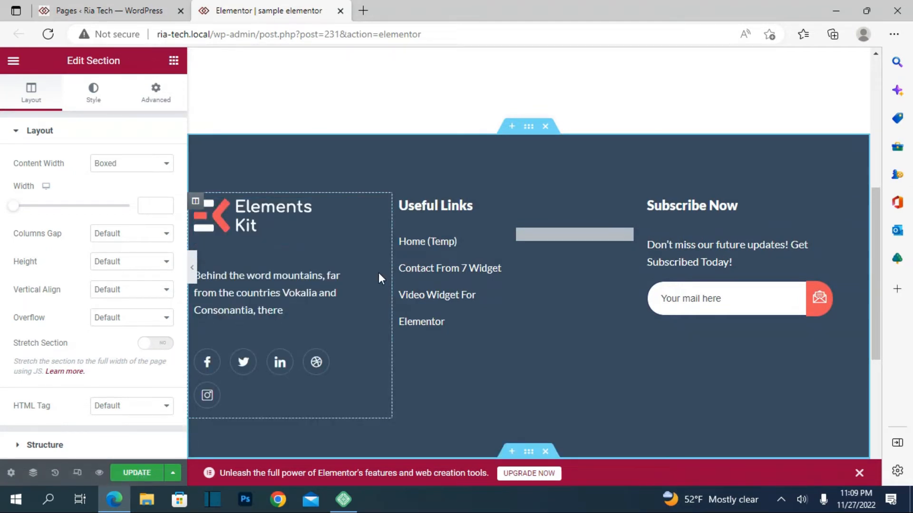
{"action": "left_click", "coordinate": [314, 236]}
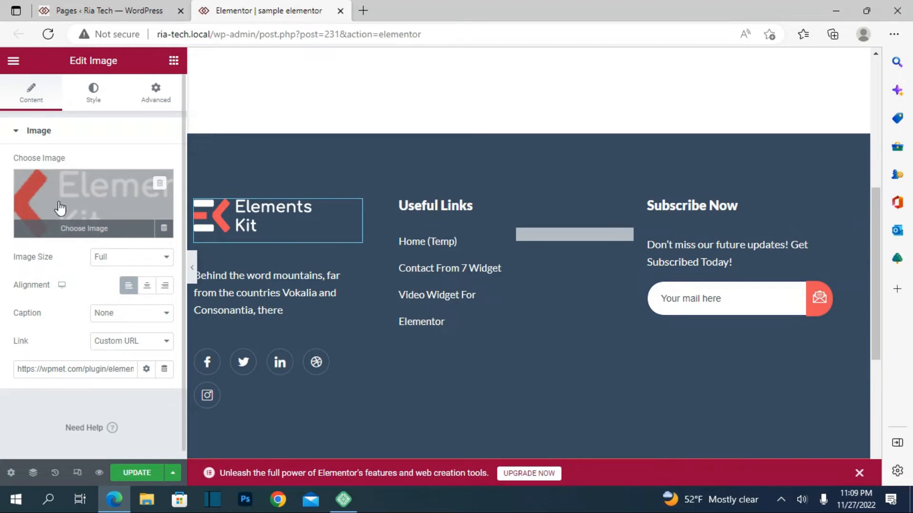
{"action": "left_click", "coordinate": [142, 257]}
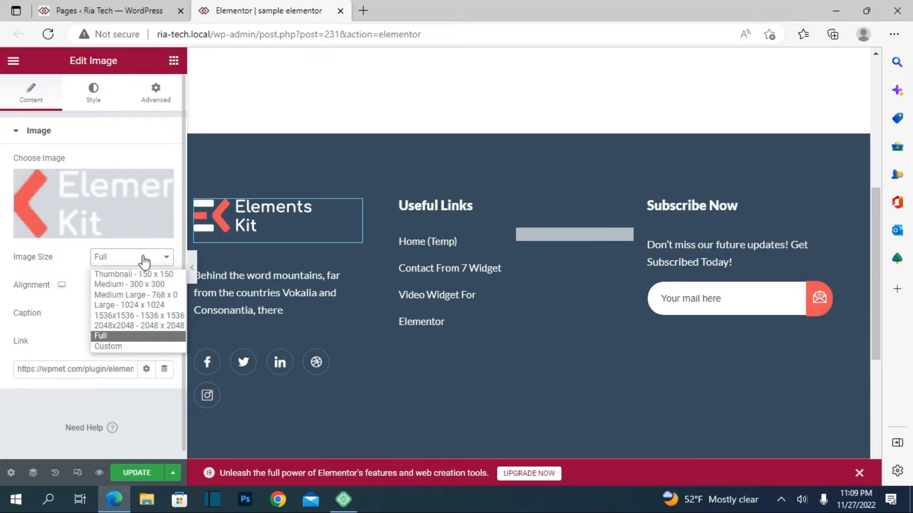
{"action": "left_click", "coordinate": [128, 274]}
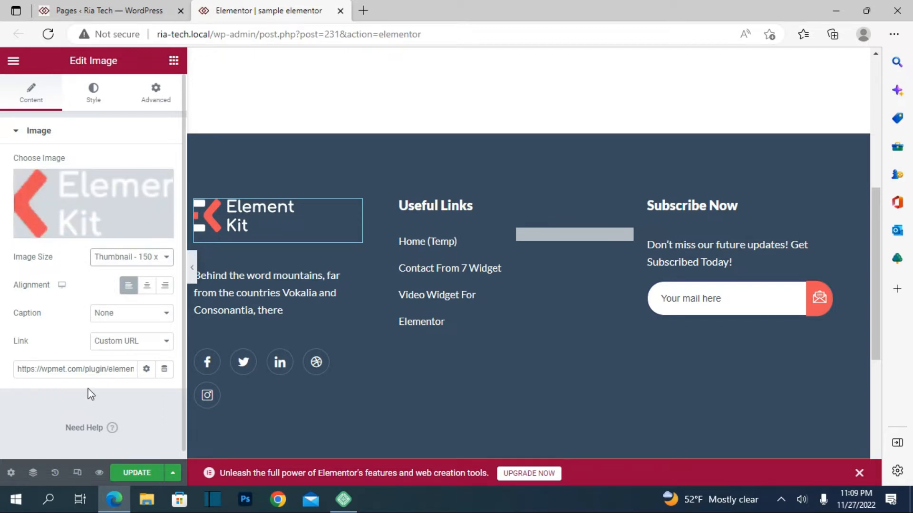
Examine the footer's description text and the Facebook entry of its social icons, including the icon library available for that entry.
{"action": "left_click", "coordinate": [196, 333]}
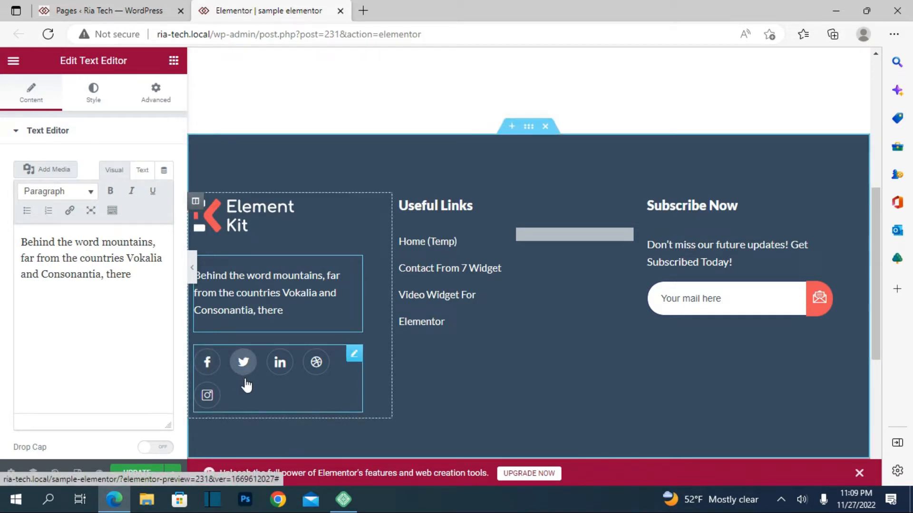
{"action": "left_click", "coordinate": [335, 383]}
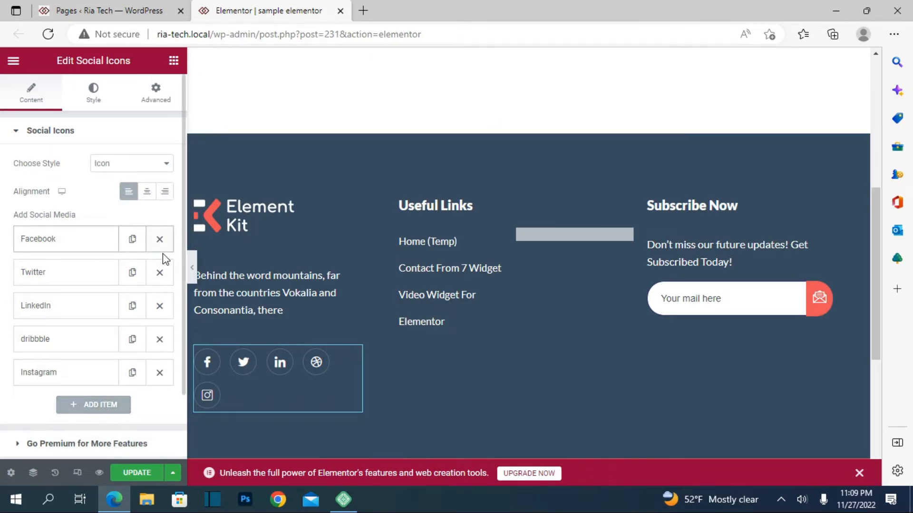
{"action": "left_click", "coordinate": [59, 244]}
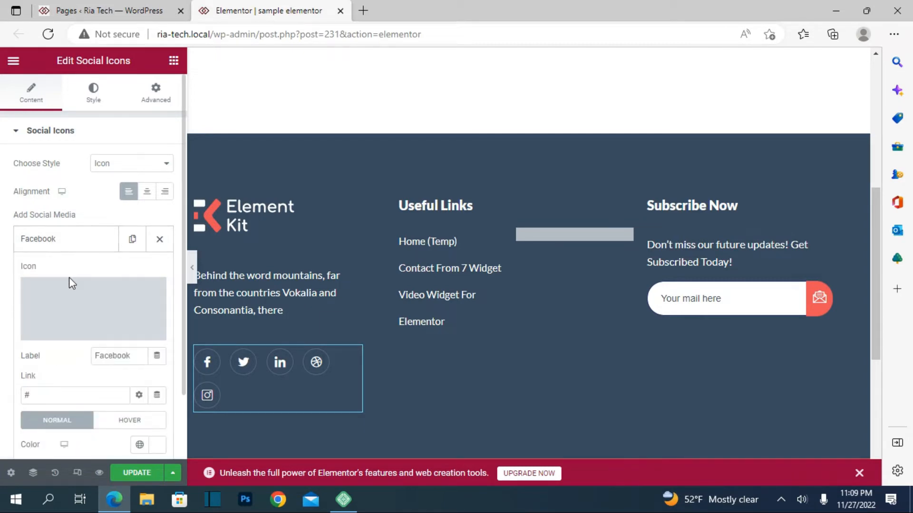
{"action": "scroll", "coordinate": [69, 278], "scroll_direction": "down", "scroll_amount": 1}
{"action": "left_click", "coordinate": [70, 246]}
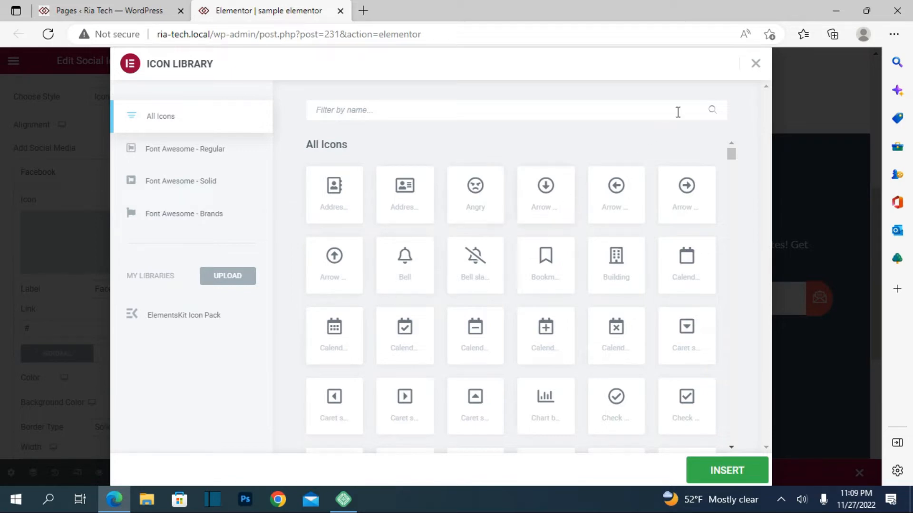
{"action": "left_click", "coordinate": [757, 65]}
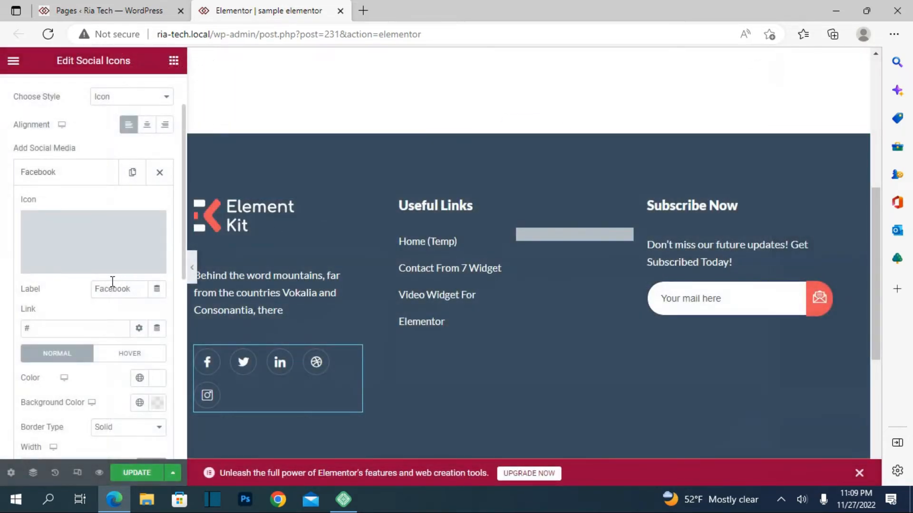
Switch to Chrome, open the RiaConnect Solution page on Facebook and copy its web address for the Facebook icon's link.
{"action": "left_click", "coordinate": [43, 332]}
{"action": "left_click", "coordinate": [269, 500]}
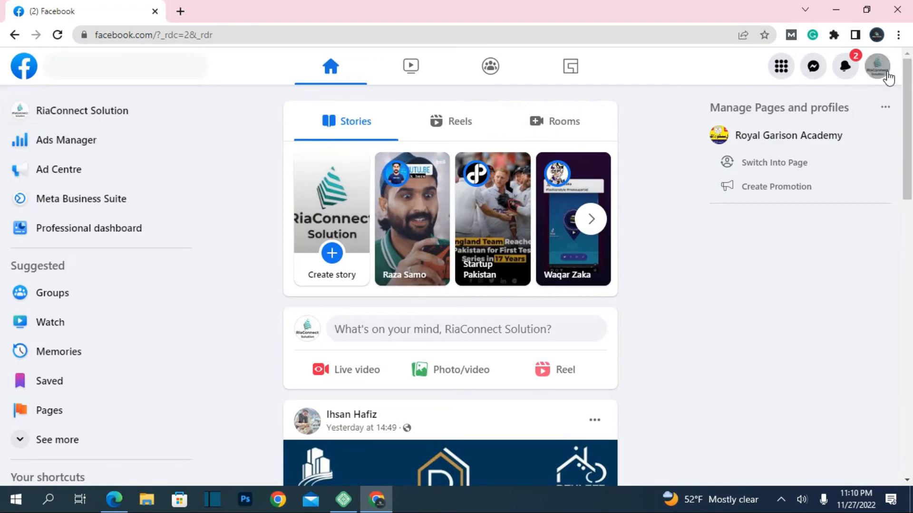
{"action": "left_click", "coordinate": [887, 76]}
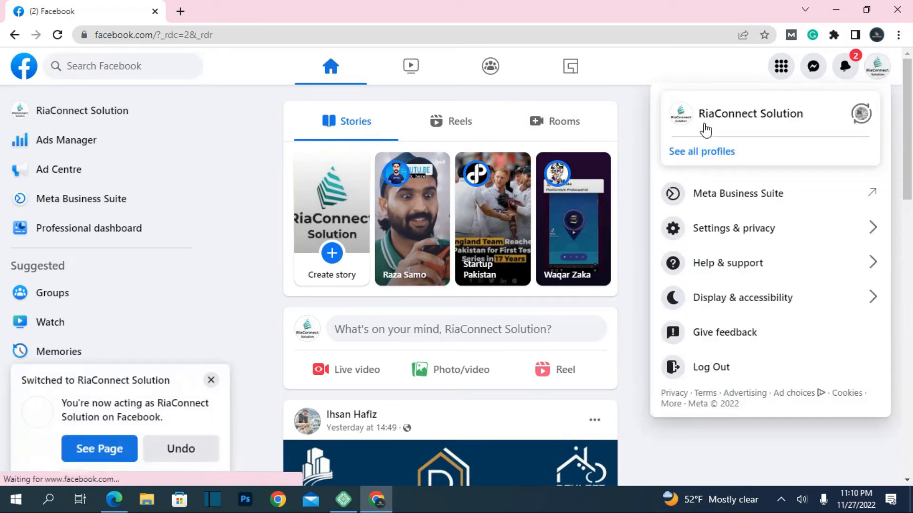
{"action": "left_click", "coordinate": [709, 121]}
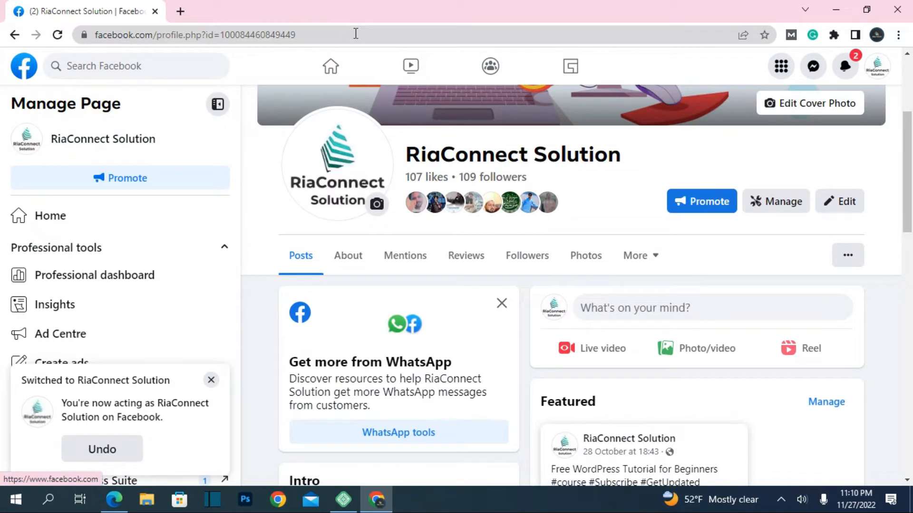
{"action": "left_click", "coordinate": [354, 34]}
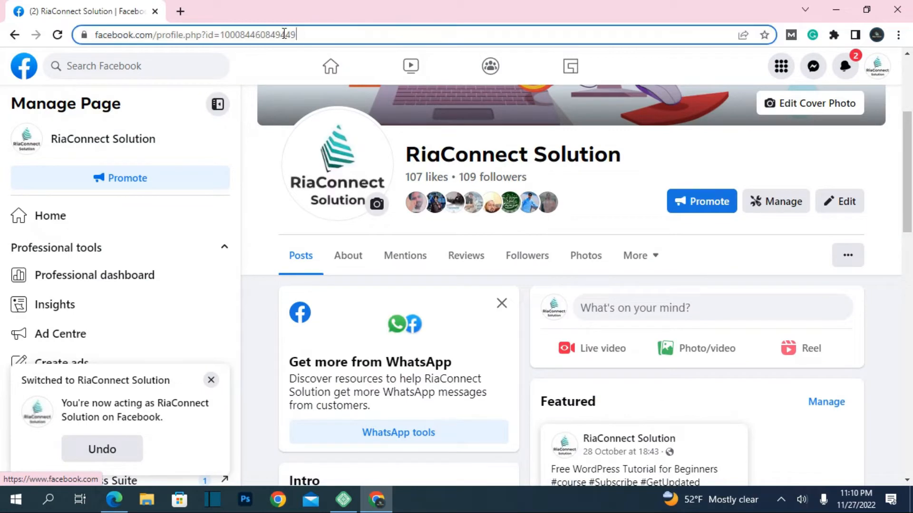
{"action": "left_click_drag", "start_coordinate": [295, 34], "coordinate": [95, 26]}
{"action": "key", "text": "ctrl+c"}
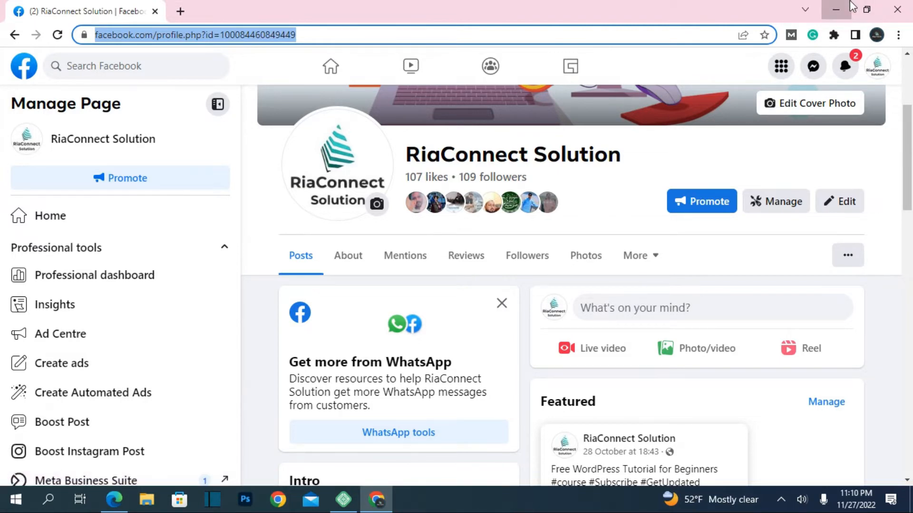
Return to the Elementor editor and replace the Facebook icon's link with the copied Facebook page address.
{"action": "left_click", "coordinate": [836, 10]}
{"action": "key", "text": "BackSpace"}
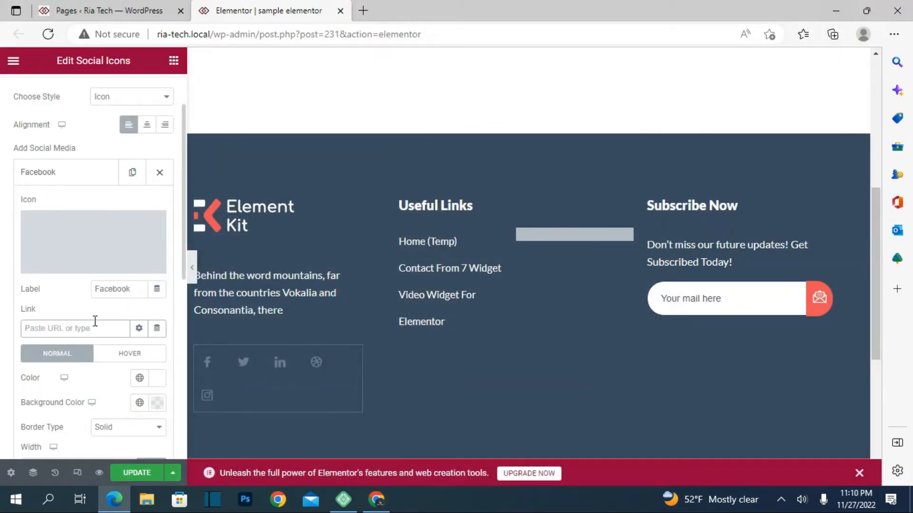
{"action": "key", "text": "ctrl+v"}
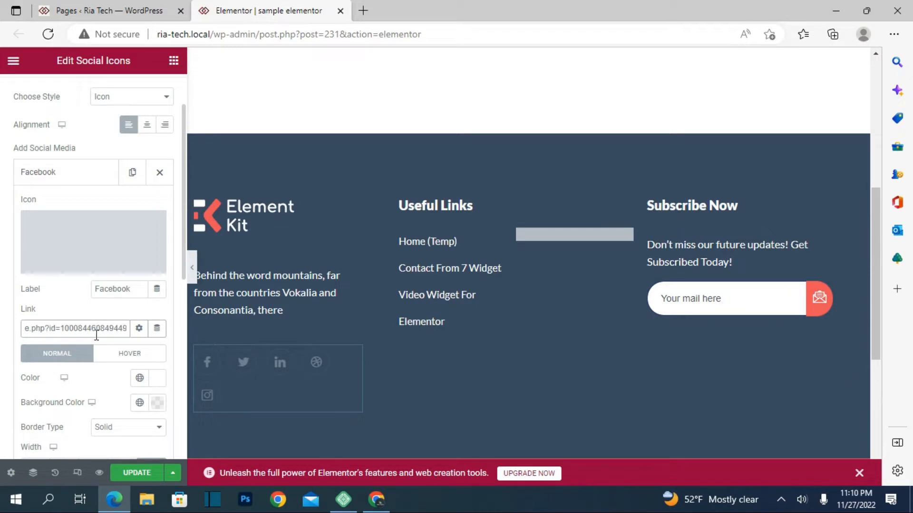
{"action": "scroll", "coordinate": [86, 351], "scroll_direction": "down", "scroll_amount": 6}
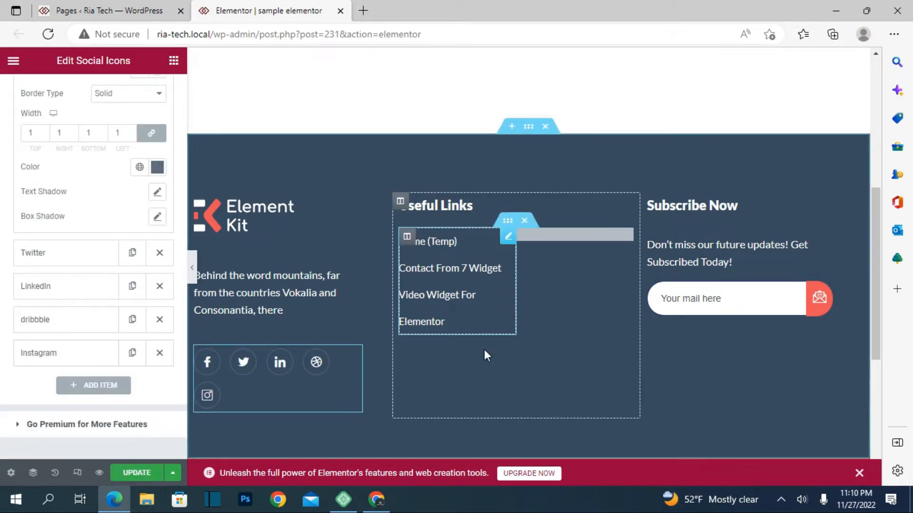
Add an item to the page list under Useful Links and set its text to "about us".
{"action": "left_click", "coordinate": [494, 321]}
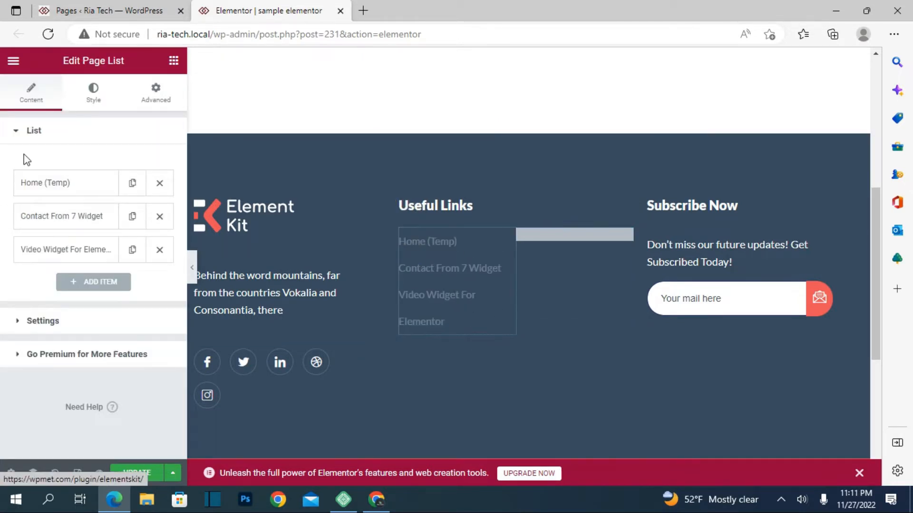
{"action": "left_click", "coordinate": [101, 284]}
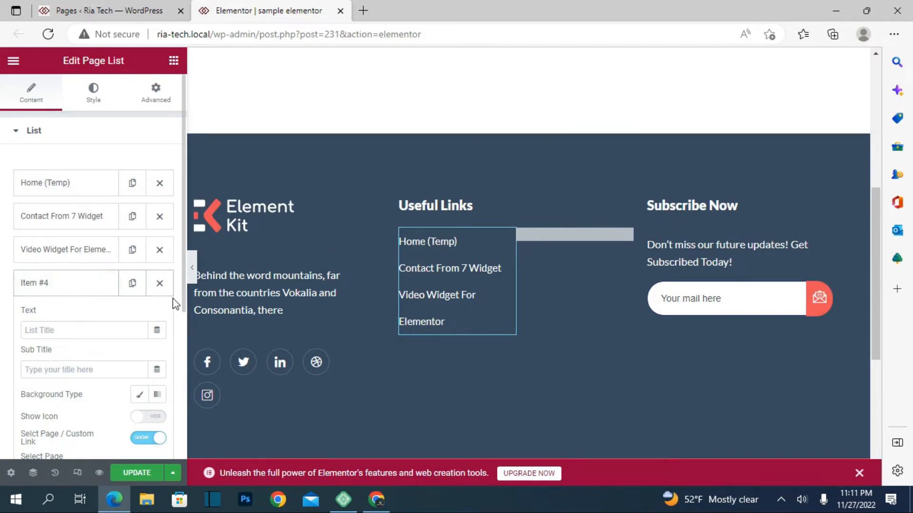
{"action": "left_click", "coordinate": [66, 330]}
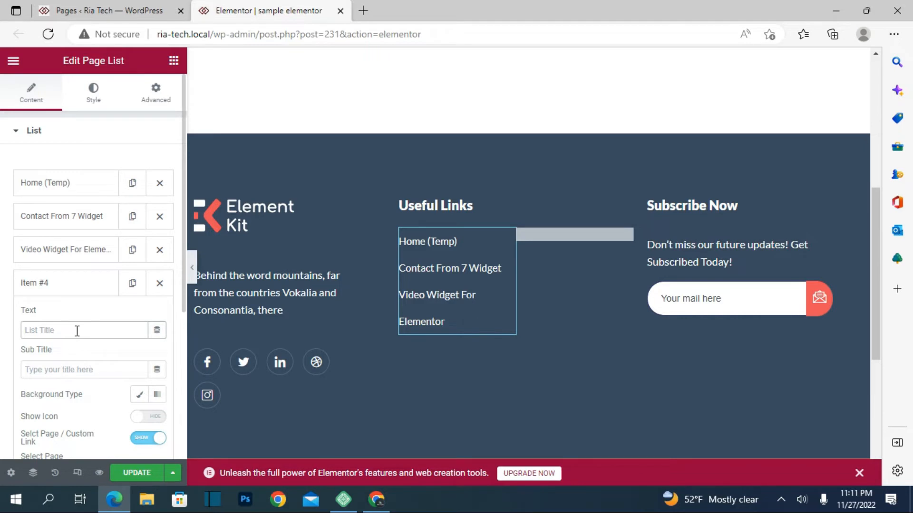
{"action": "type", "text": "a"}
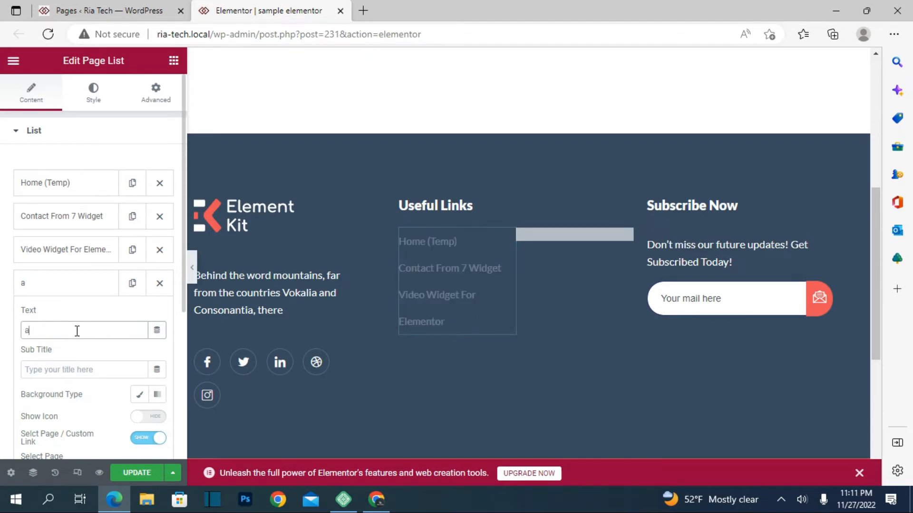
{"action": "type", "text": "bout us"}
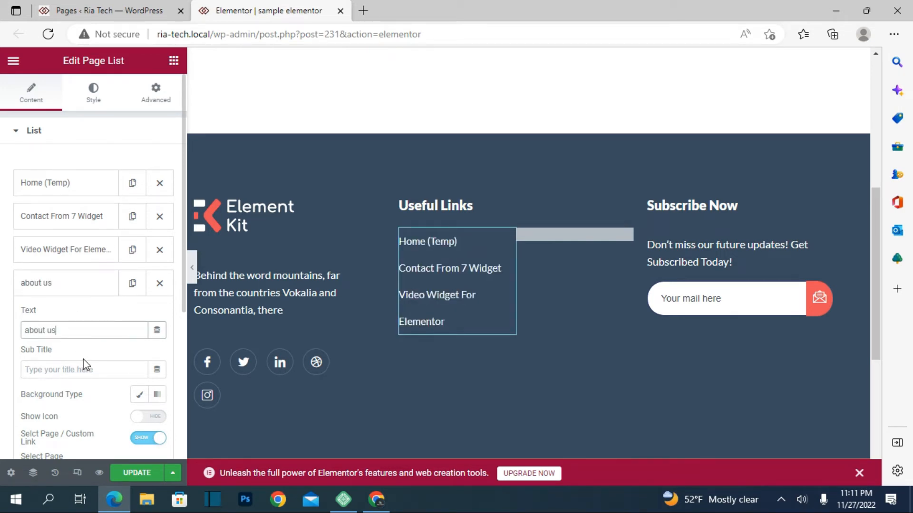
Link the "about us" list item to the About Us page.
{"action": "scroll", "coordinate": [84, 364], "scroll_direction": "down", "scroll_amount": 3}
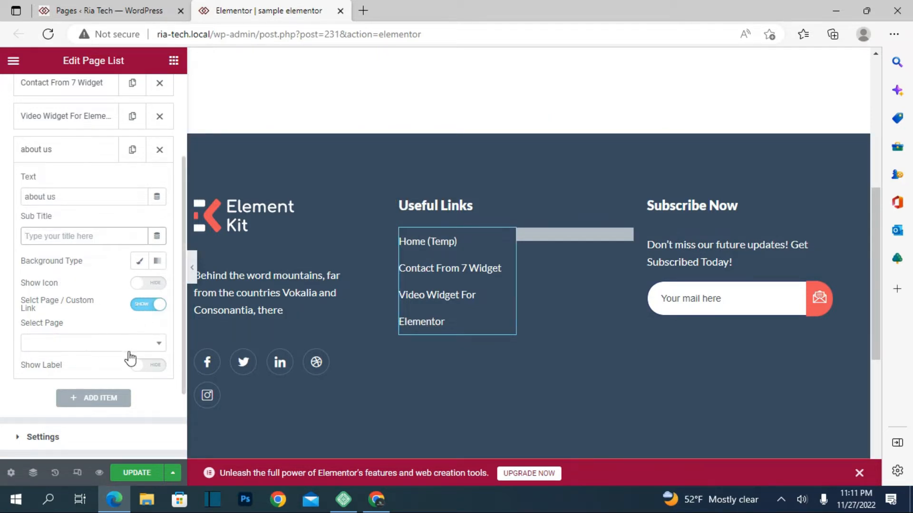
{"action": "left_click", "coordinate": [149, 349]}
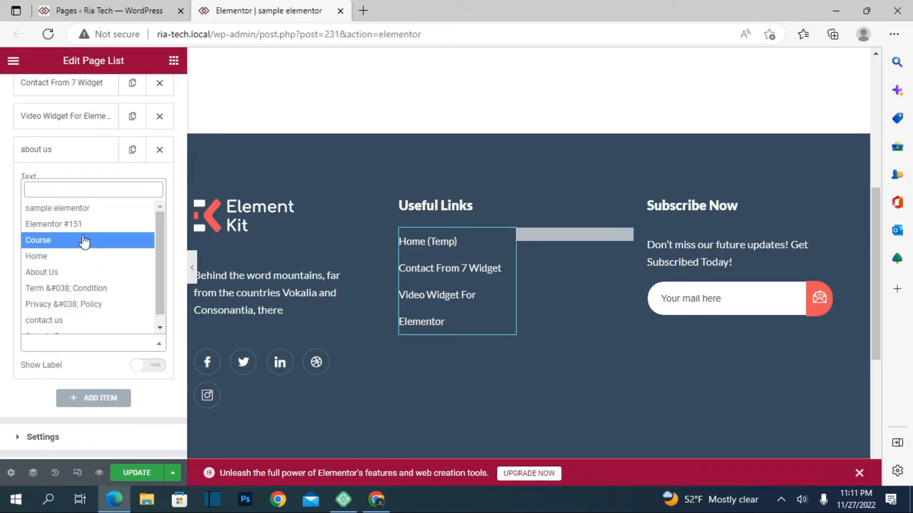
{"action": "left_click", "coordinate": [68, 272]}
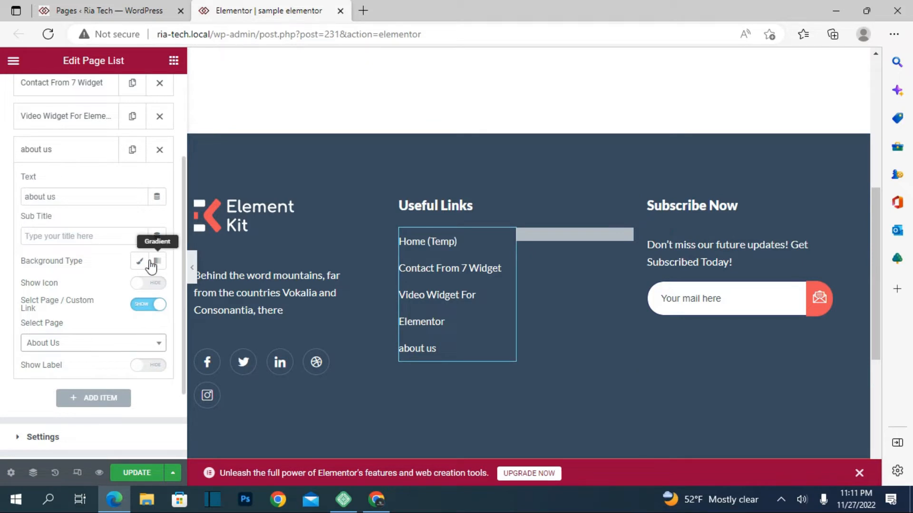
{"action": "scroll", "coordinate": [120, 380], "scroll_direction": "down", "scroll_amount": 2}
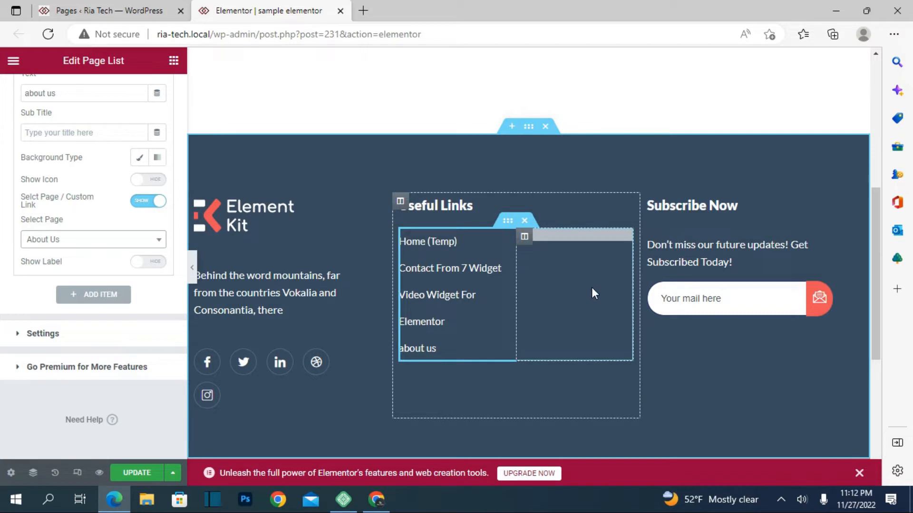
Review the text under Subscribe Now and the MailChimp form's settings, including its list selection, email field and submit button options.
{"action": "left_click", "coordinate": [756, 267]}
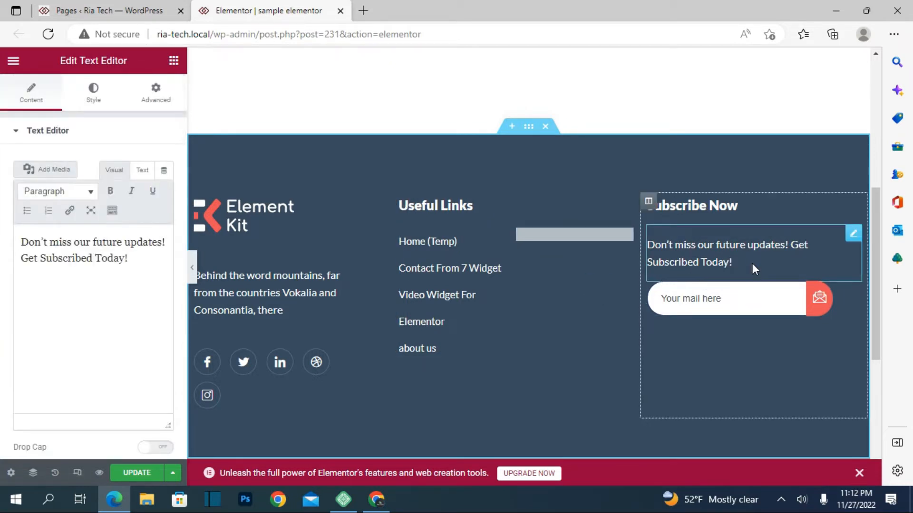
{"action": "left_click", "coordinate": [744, 308]}
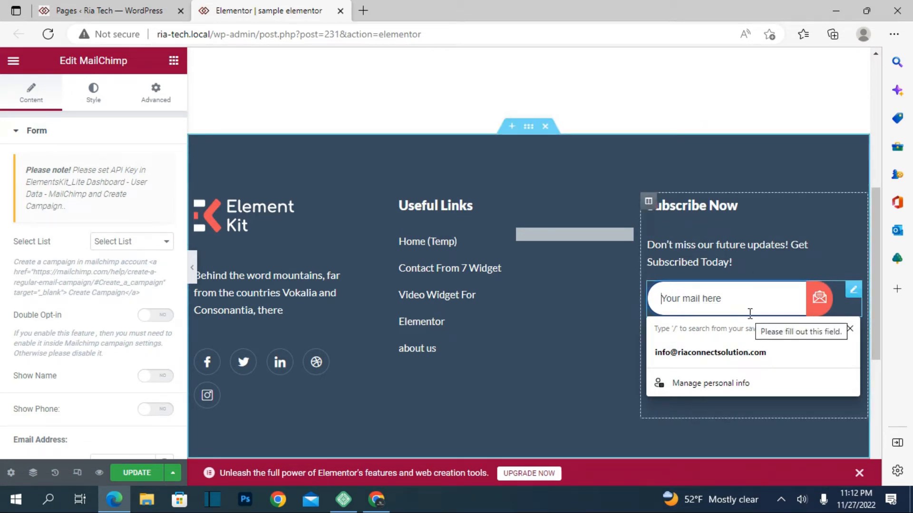
{"action": "left_click", "coordinate": [168, 249]}
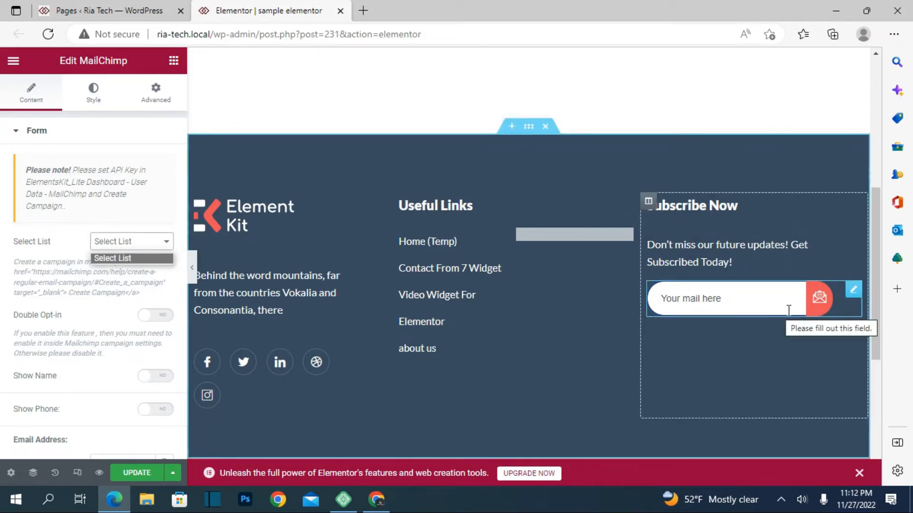
{"action": "left_click", "coordinate": [792, 375]}
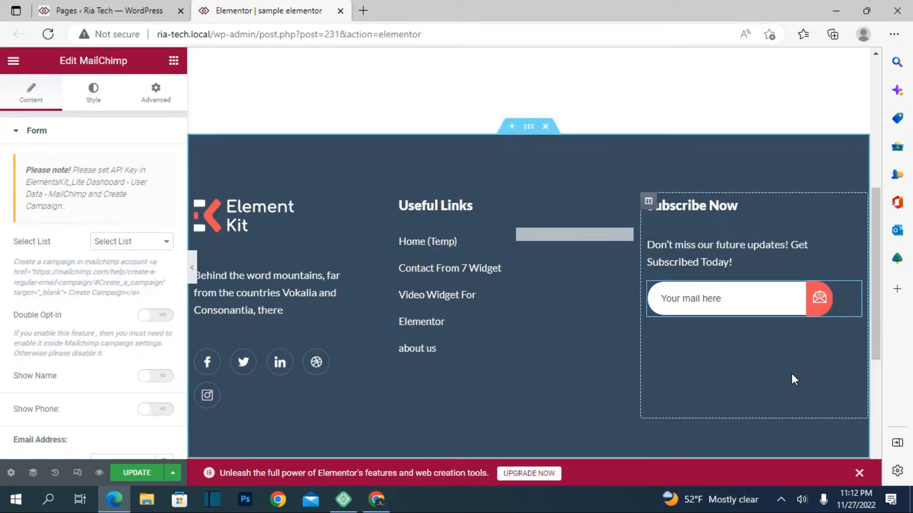
{"action": "scroll", "coordinate": [124, 328], "scroll_direction": "down", "scroll_amount": 5}
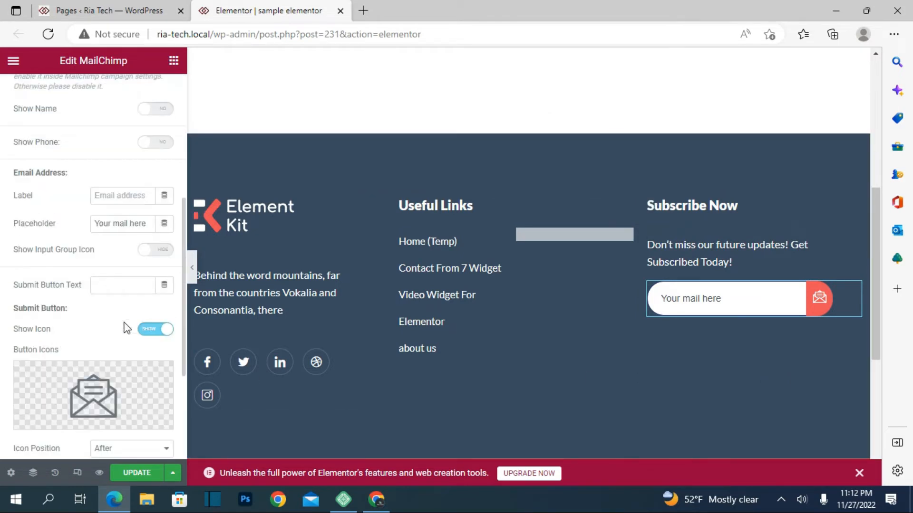
{"action": "scroll", "coordinate": [125, 328], "scroll_direction": "down", "scroll_amount": 3}
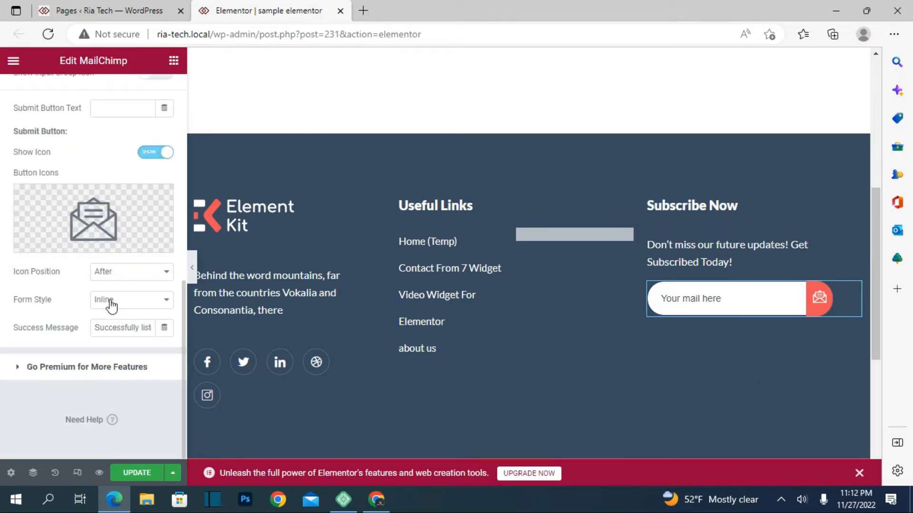
{"action": "mouse_move", "coordinate": [82, 218]}
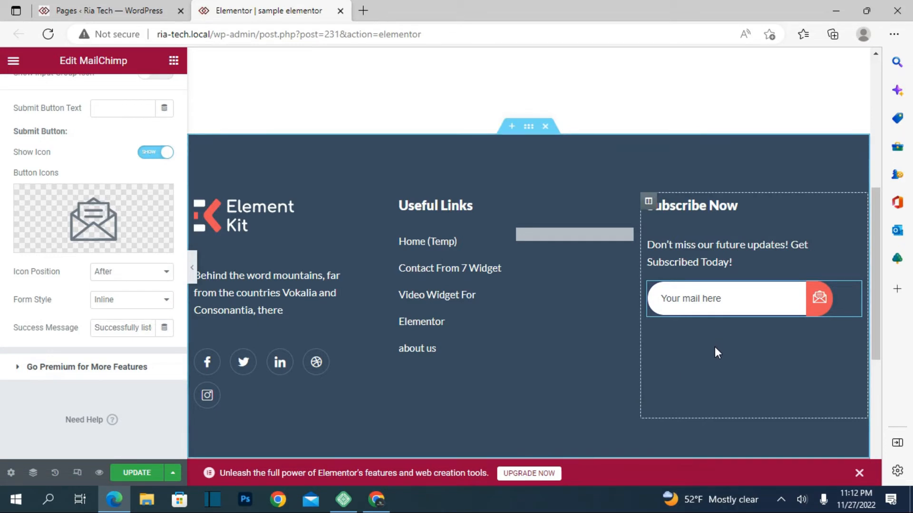
Set the HTML tag of the "Subscribe Now" heading to H1.
{"action": "left_click", "coordinate": [723, 207]}
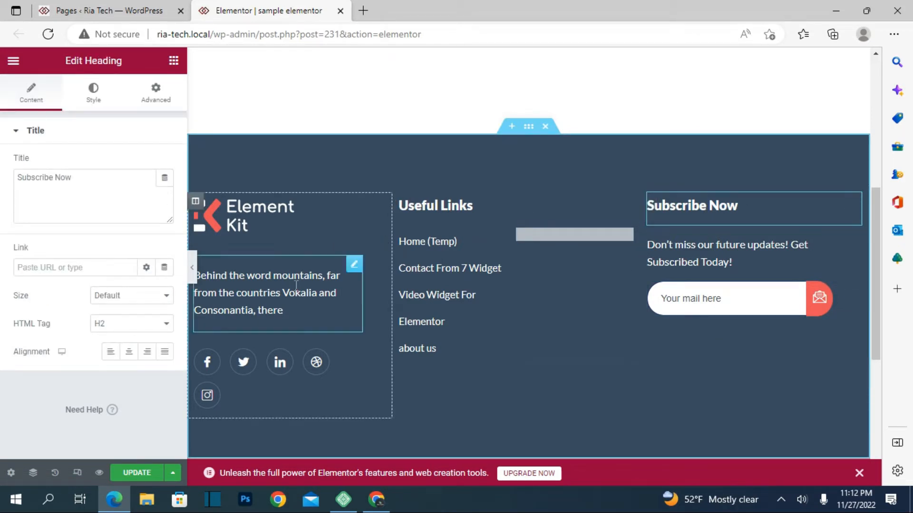
{"action": "left_click", "coordinate": [159, 332]}
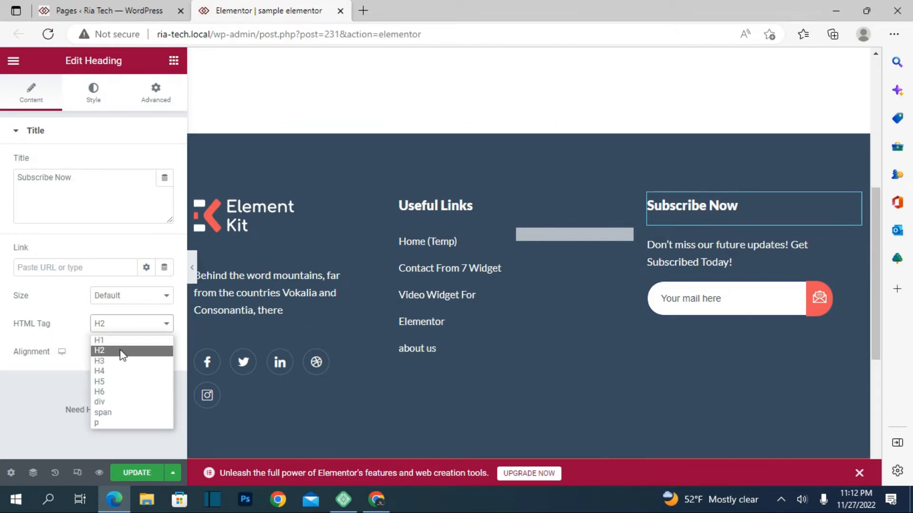
{"action": "left_click", "coordinate": [124, 336]}
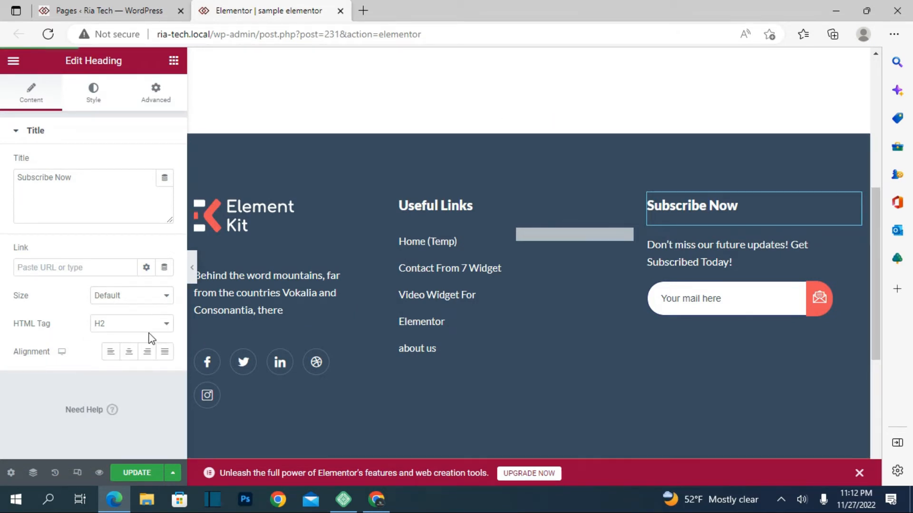
{"action": "left_click", "coordinate": [149, 323]}
{"action": "left_click", "coordinate": [130, 341]}
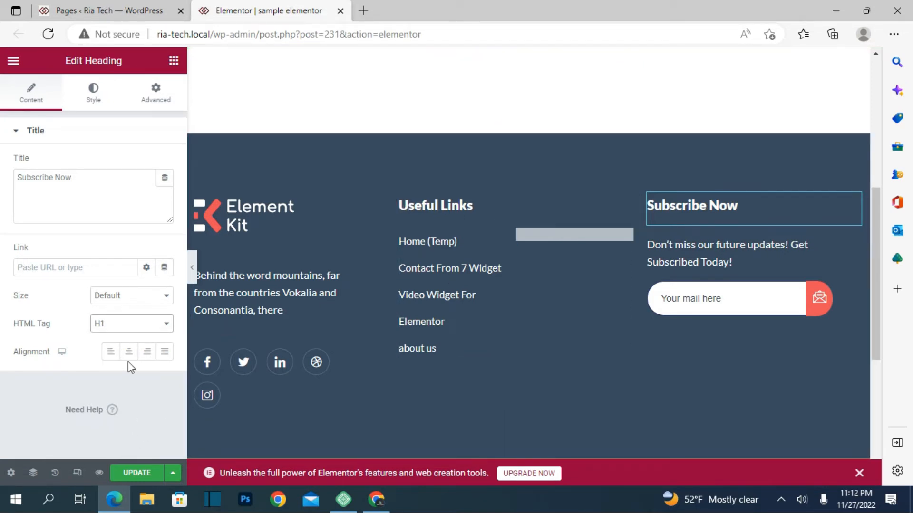
Update the page with the footer changes and open its preview.
{"action": "left_click", "coordinate": [151, 472]}
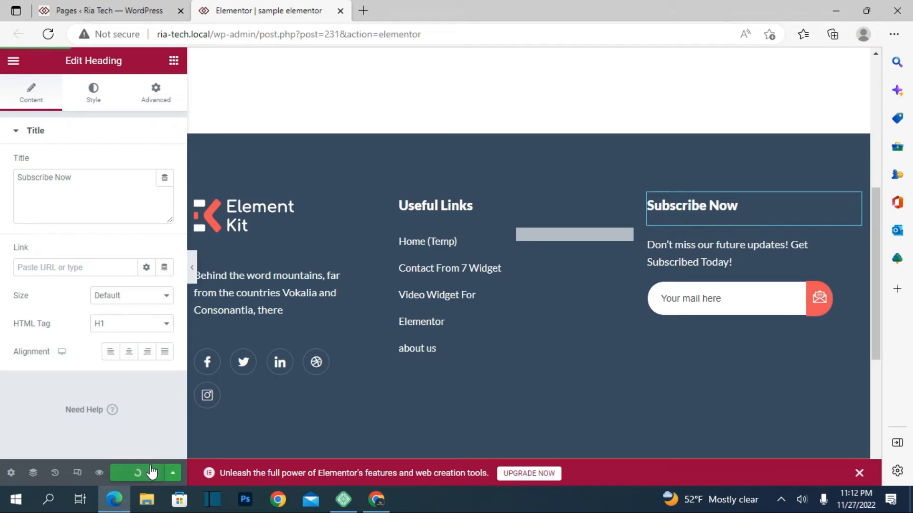
{"action": "left_click", "coordinate": [98, 474]}
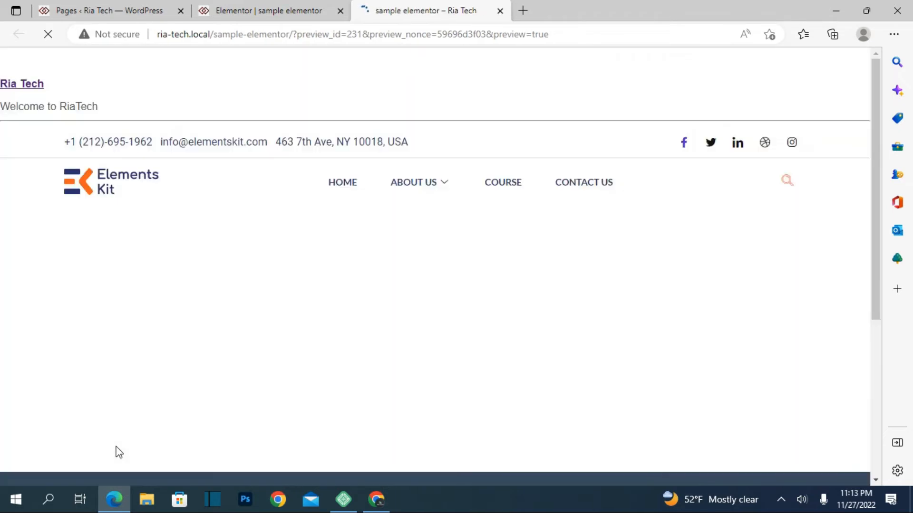
Test the footer's Facebook icon link in the preview, look over the page it opens, and return to the preview.
{"action": "scroll", "coordinate": [324, 240], "scroll_direction": "down", "scroll_amount": 6}
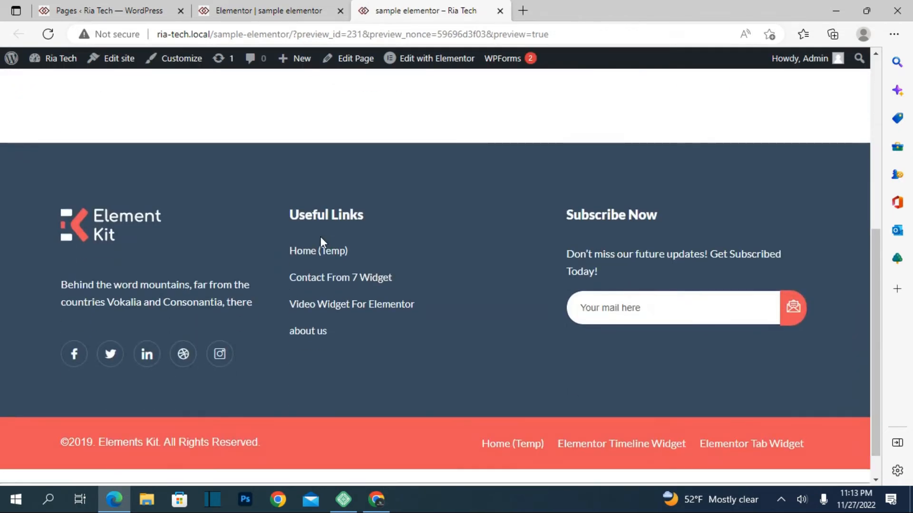
{"action": "left_click", "coordinate": [78, 362]}
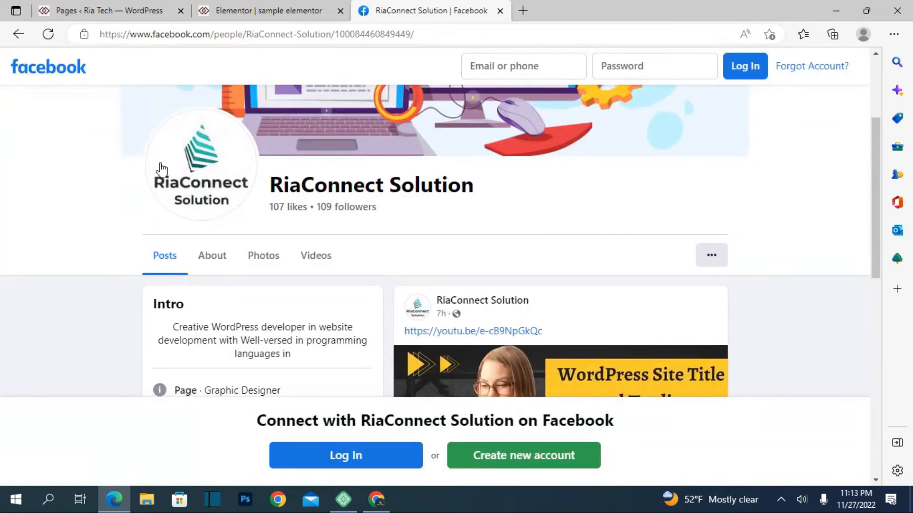
{"action": "scroll", "coordinate": [433, 311], "scroll_direction": "down", "scroll_amount": 5}
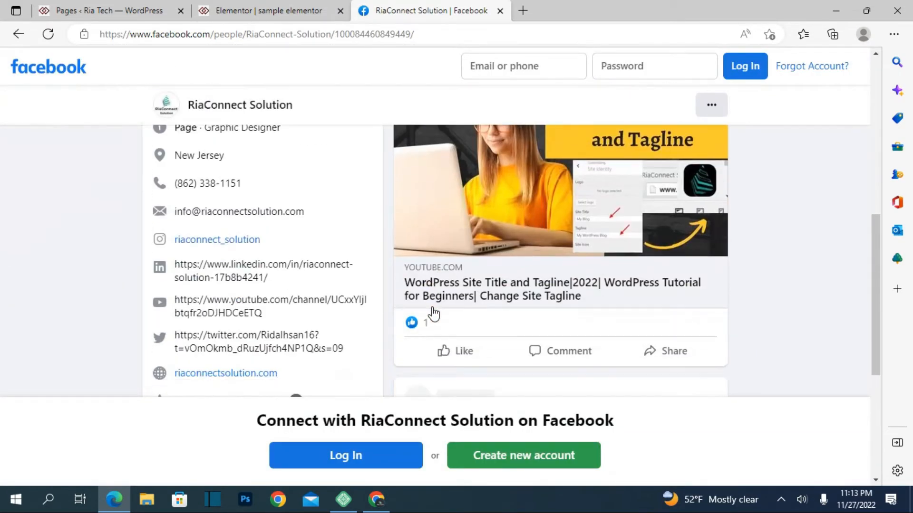
{"action": "scroll", "coordinate": [430, 312], "scroll_direction": "up", "scroll_amount": 10}
{"action": "left_click", "coordinate": [18, 34]}
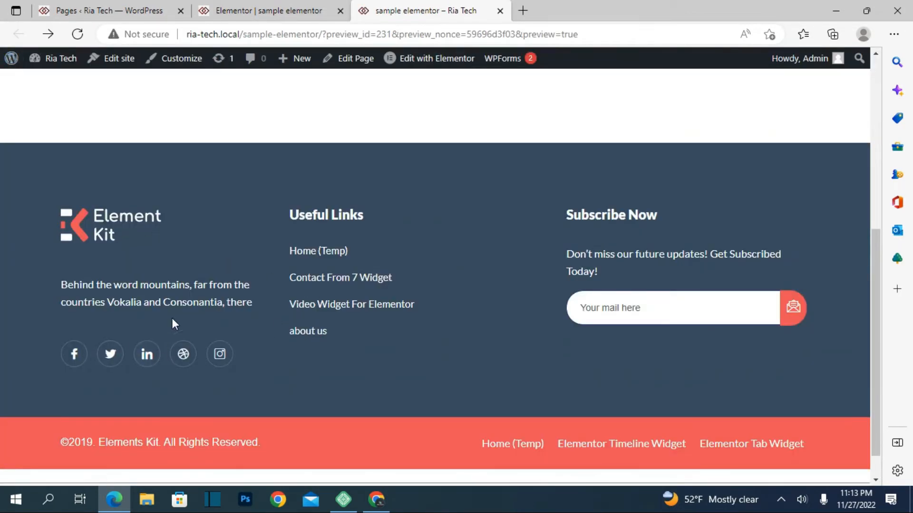
Test the "about us" link under Useful Links, look through the opened page, and return to the "sample elementor" preview.
{"action": "left_click", "coordinate": [318, 334]}
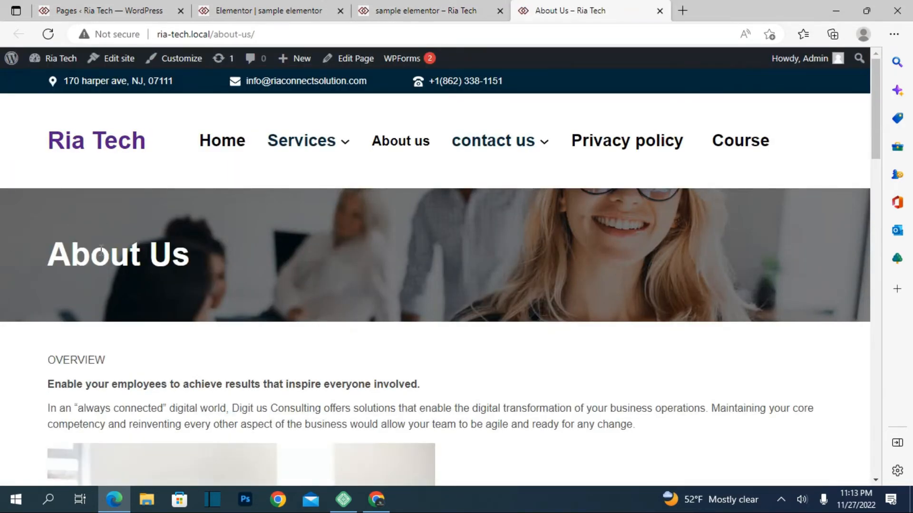
{"action": "scroll", "coordinate": [106, 248], "scroll_direction": "down", "scroll_amount": 15}
{"action": "scroll", "coordinate": [83, 209], "scroll_direction": "up", "scroll_amount": 6}
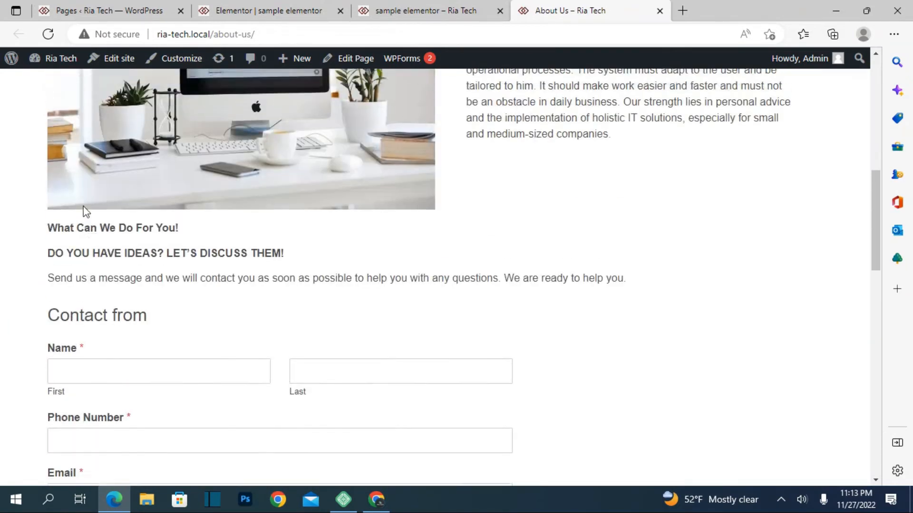
{"action": "scroll", "coordinate": [86, 209], "scroll_direction": "up", "scroll_amount": 10}
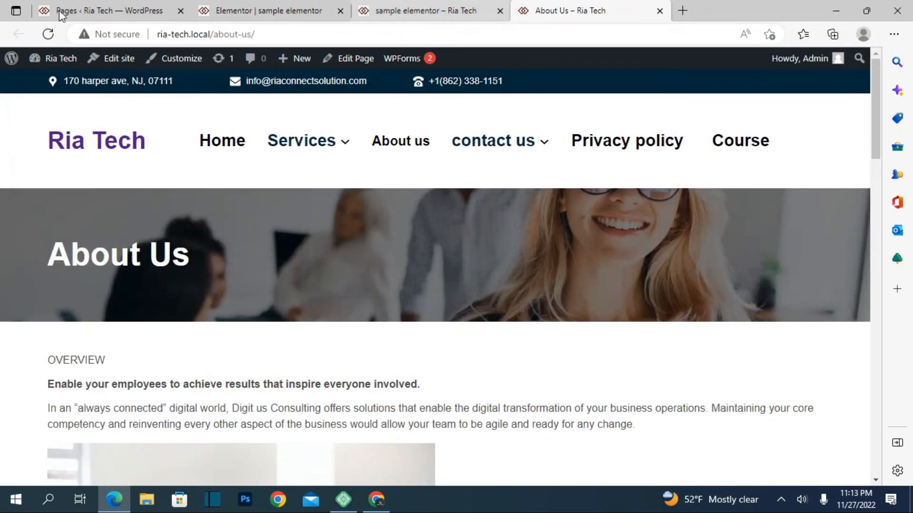
{"action": "left_click", "coordinate": [427, 11]}
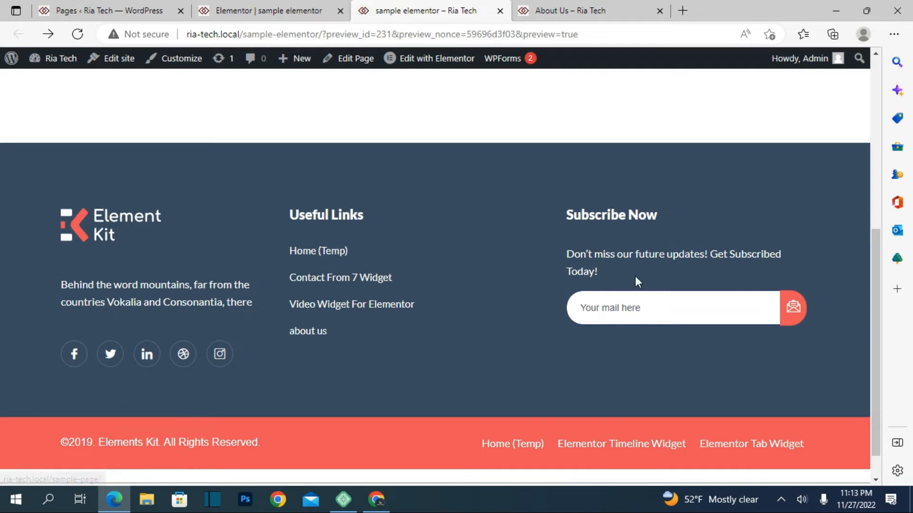
Fill in the e-mail address in the Subscribe Now form and submit it to test the subscription.
{"action": "left_click", "coordinate": [616, 311]}
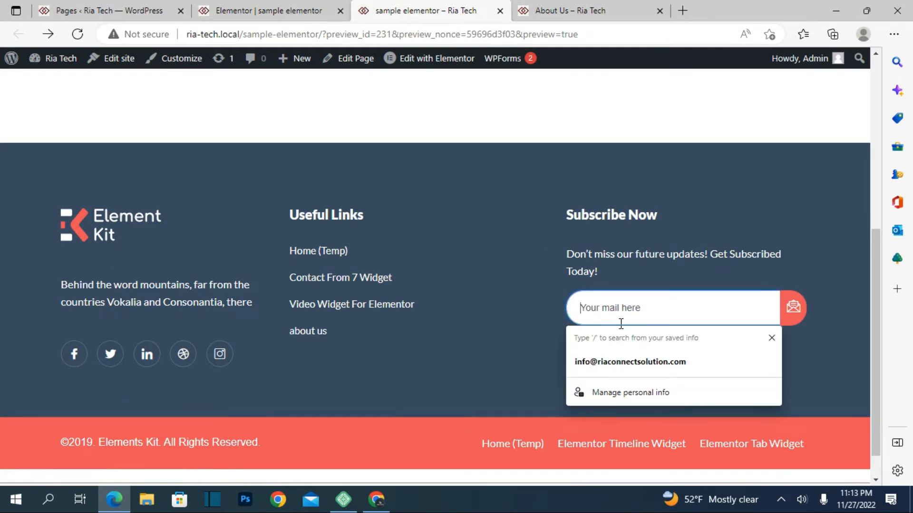
{"action": "left_click", "coordinate": [639, 363]}
{"action": "left_click", "coordinate": [793, 307]}
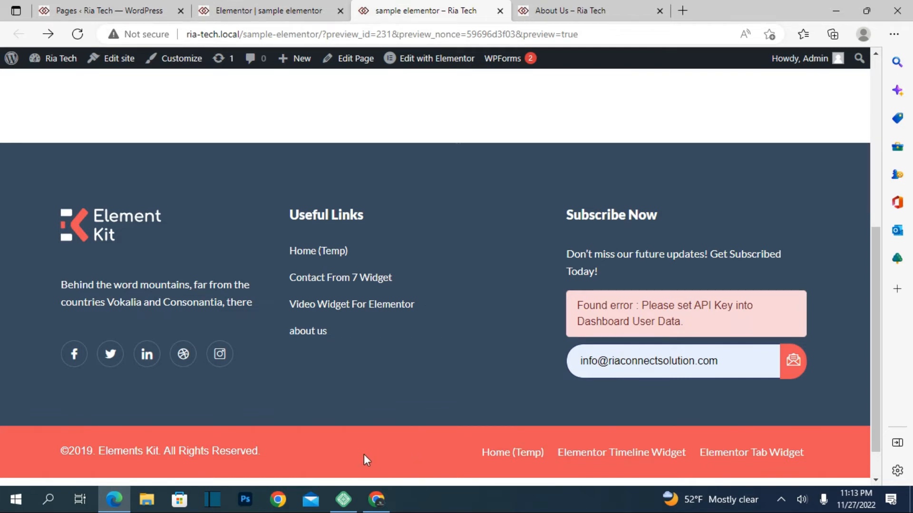
Return to the Elementor editor and open the settings of the copyright heading in the footer's red strip.
{"action": "left_click", "coordinate": [268, 10]}
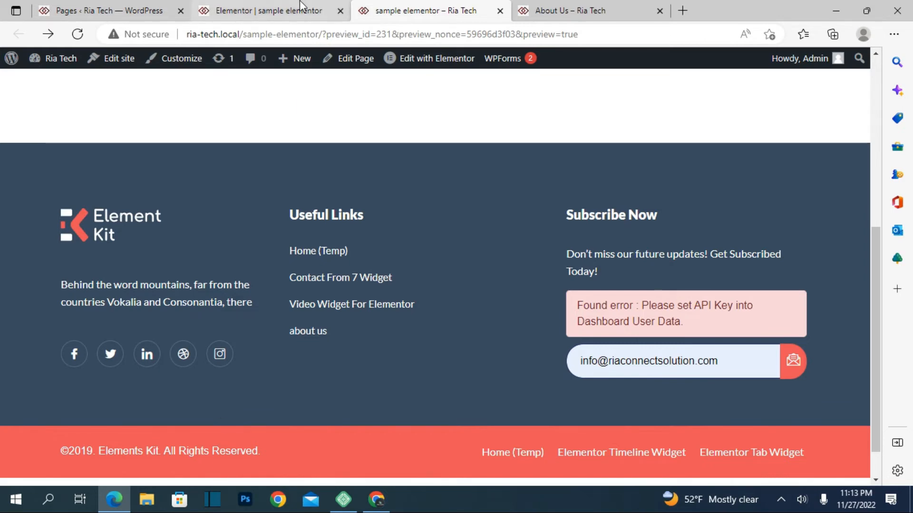
{"action": "scroll", "coordinate": [470, 418], "scroll_direction": "down", "scroll_amount": 4}
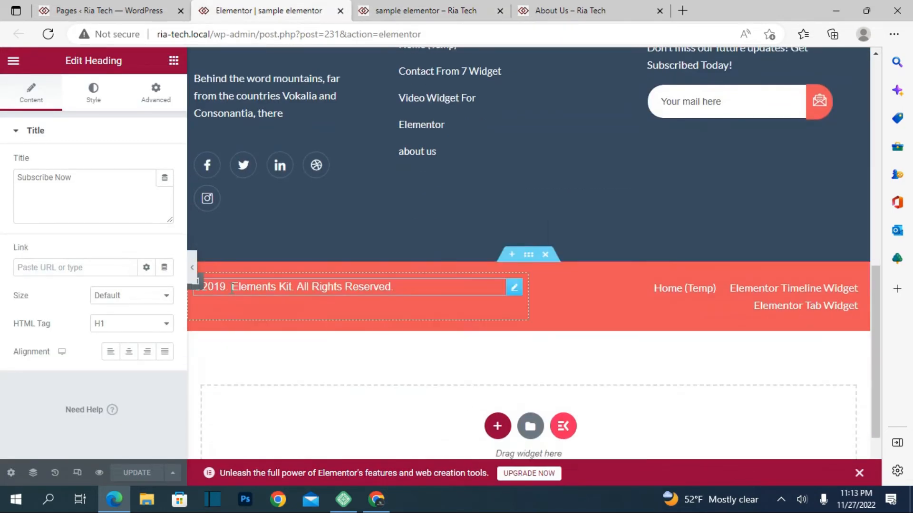
{"action": "left_click", "coordinate": [404, 287]}
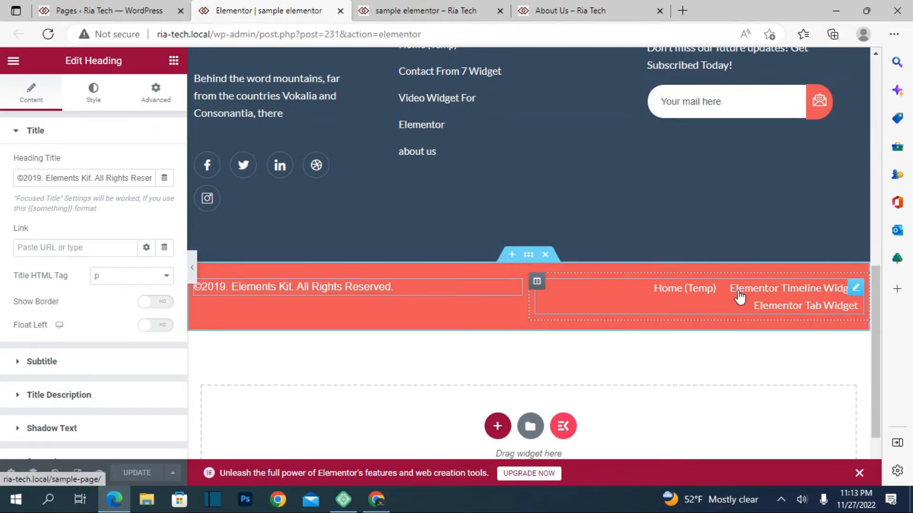
Remove the Home (Temp) and Elementor Timeline Widget items from the page list in the red copyright strip.
{"action": "left_click", "coordinate": [639, 305]}
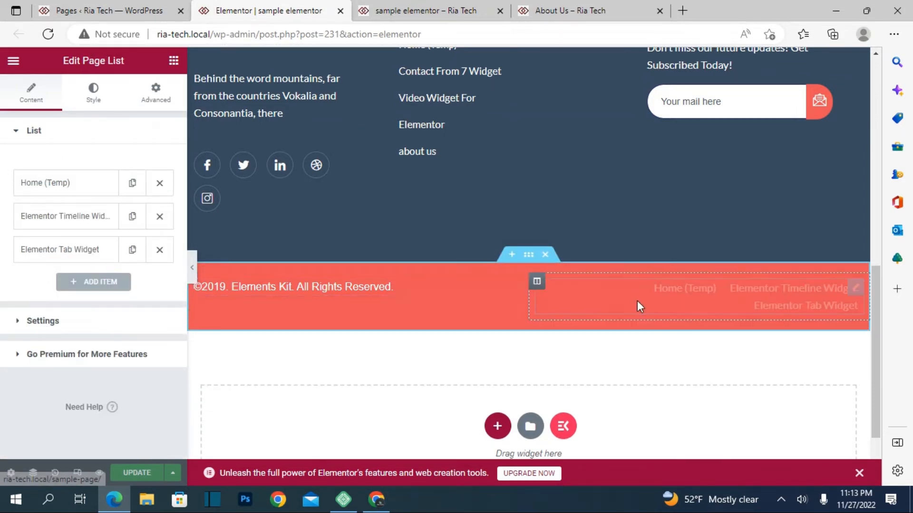
{"action": "left_click", "coordinate": [158, 190]}
{"action": "left_click", "coordinate": [159, 184]}
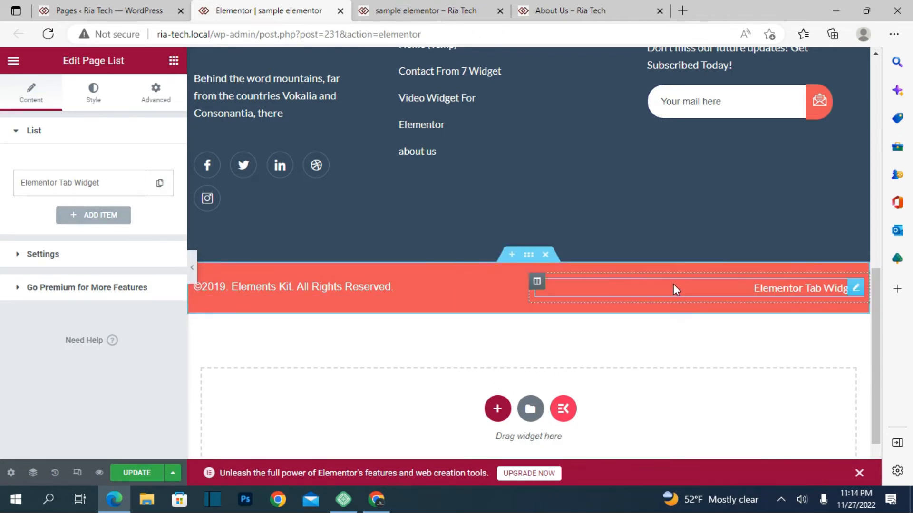
Delete the red copyright section below the footer and add a single-column section in its place.
{"action": "left_click", "coordinate": [546, 255]}
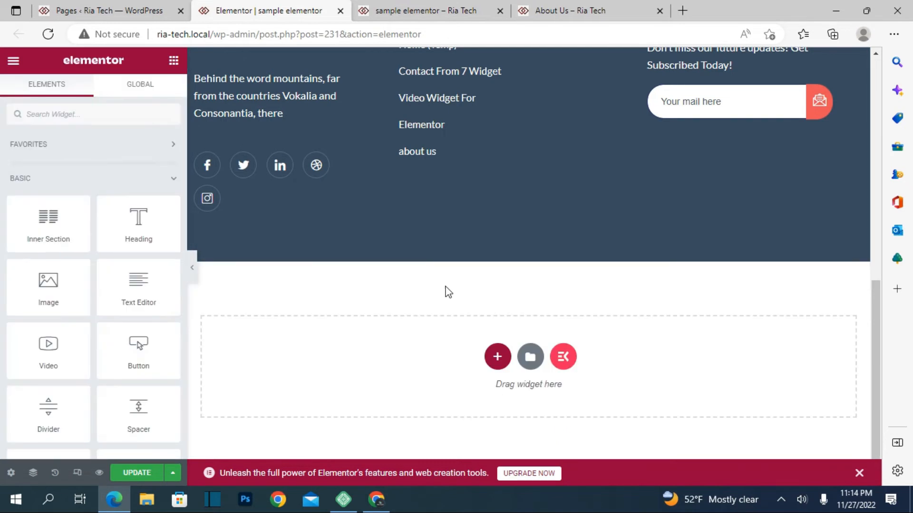
{"action": "left_click", "coordinate": [499, 360]}
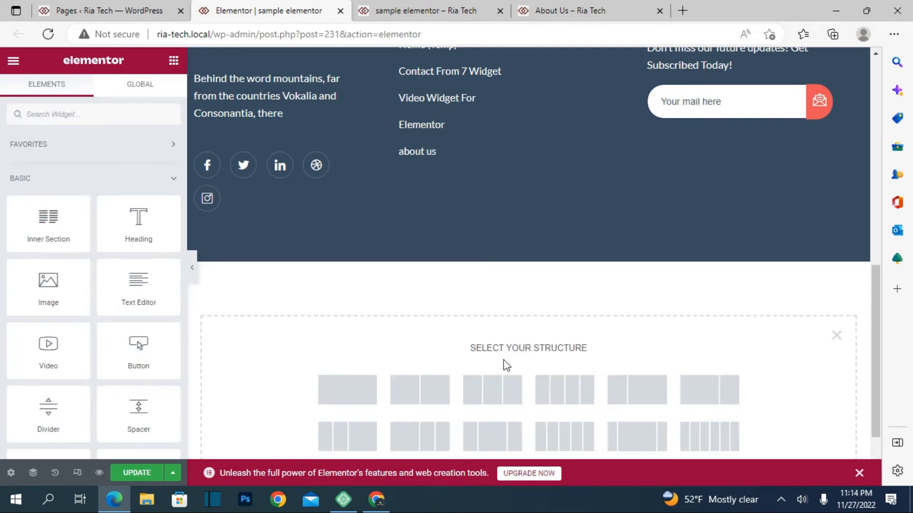
{"action": "left_click", "coordinate": [374, 381]}
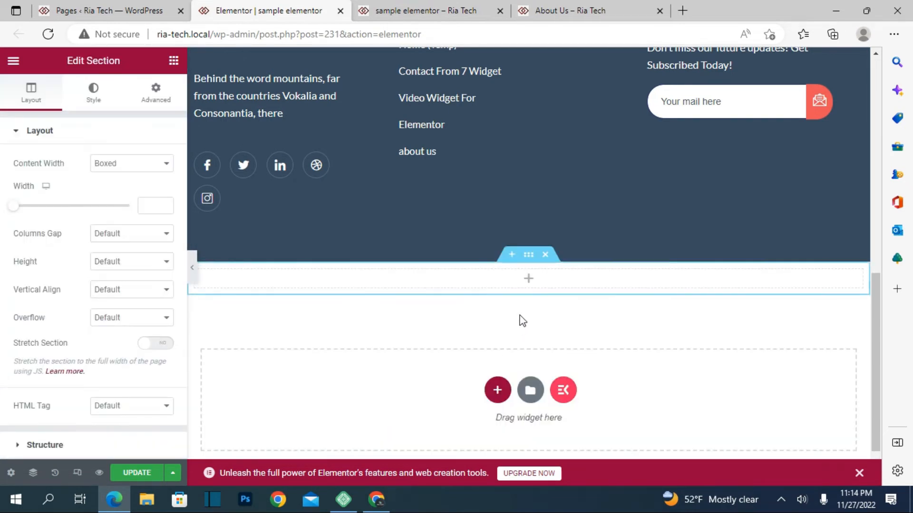
Add a Heading widget to the new section with the title "all copyrights are reserved".
{"action": "left_click", "coordinate": [531, 285]}
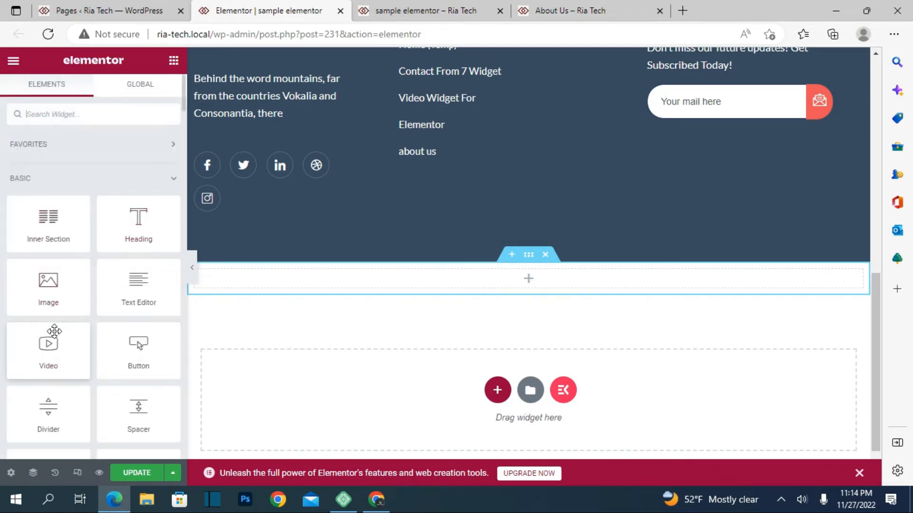
{"action": "left_click_drag", "start_coordinate": [138, 242], "coordinate": [540, 285]}
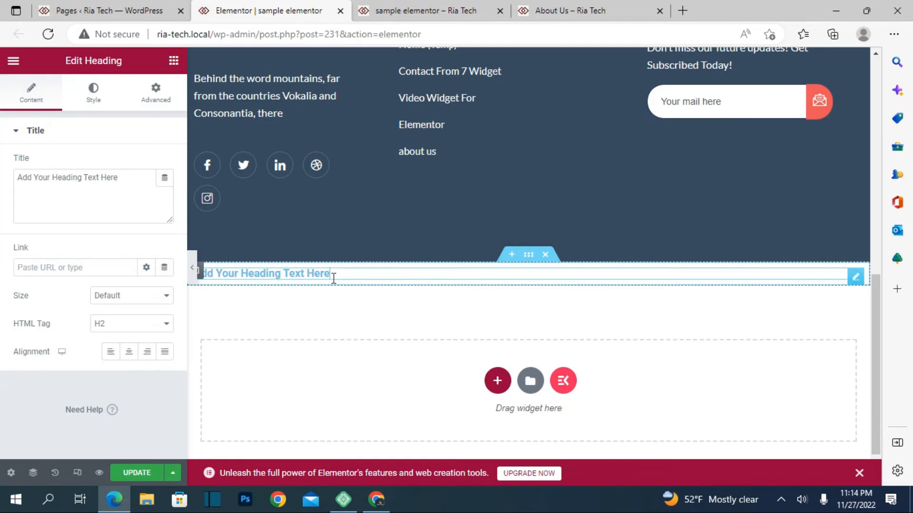
{"action": "key", "text": "BackSpace"}
{"action": "key", "text": "BackSpace"}
{"action": "key", "text": "BackSpace"}
{"action": "key", "text": "BackSpace"}
{"action": "key", "text": "BackSpace"}
{"action": "key", "text": "BackSpace"}
{"action": "key", "text": "BackSpace"}
{"action": "key", "text": "BackSpace"}
{"action": "key", "text": "BackSpace"}
{"action": "key", "text": "BackSpace"}
{"action": "key", "text": "BackSpace"}
{"action": "key", "text": "BackSpace"}
{"action": "key", "text": "BackSpace"}
{"action": "key", "text": "BackSpace"}
{"action": "key", "text": "BackSpace"}
{"action": "key", "text": "BackSpace"}
{"action": "key", "text": "BackSpace"}
{"action": "key", "text": "BackSpace"}
{"action": "key", "text": "BackSpace"}
{"action": "key", "text": "BackSpace"}
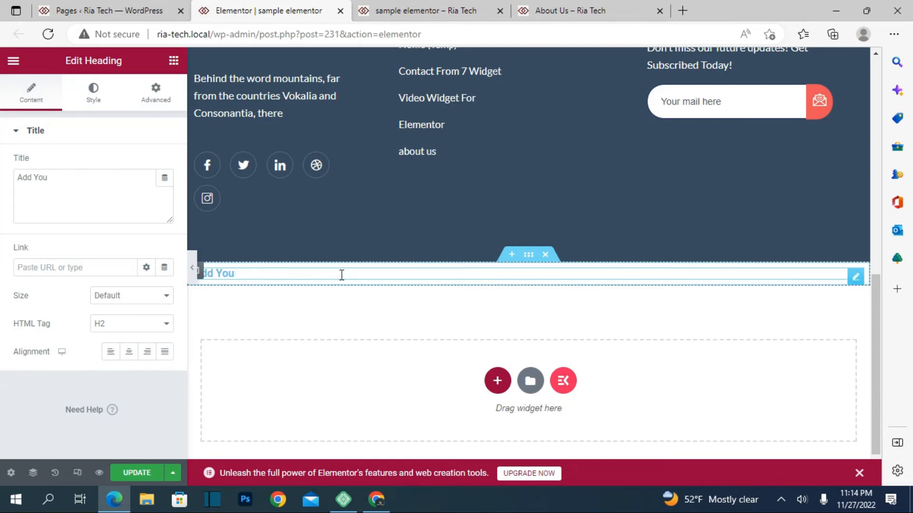
{"action": "type", "text": "all copyrights are reserved"}
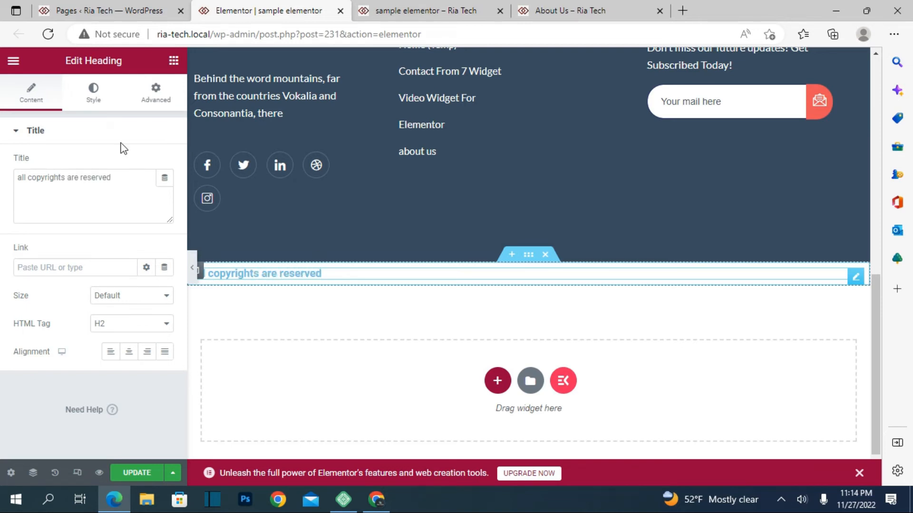
Set the copyright heading's size to Large and align it to the center.
{"action": "left_click", "coordinate": [128, 296]}
{"action": "left_click", "coordinate": [120, 322]}
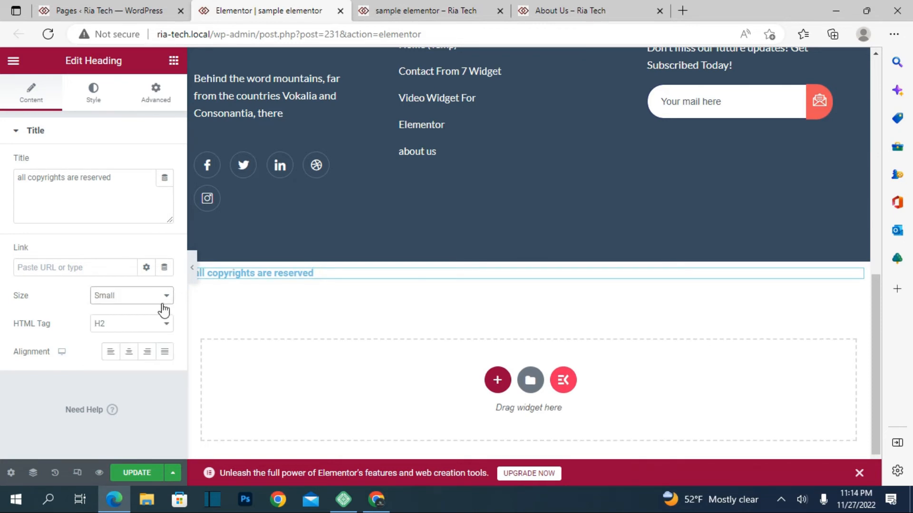
{"action": "left_click", "coordinate": [163, 297]}
{"action": "left_click", "coordinate": [119, 343]}
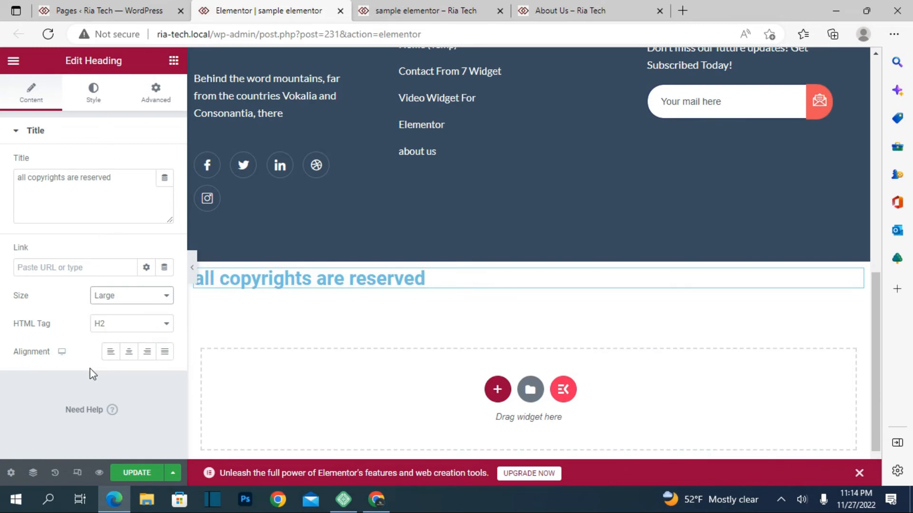
{"action": "left_click", "coordinate": [129, 352]}
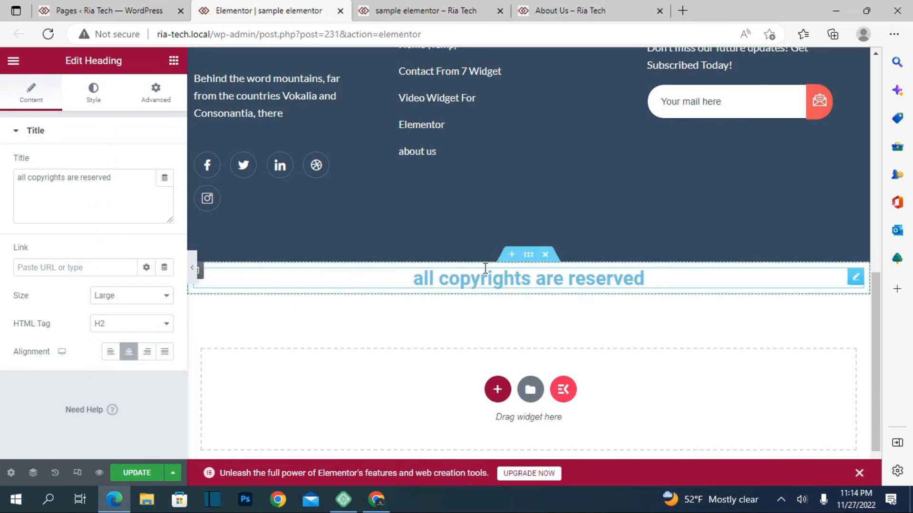
Set the copyright heading's text color to dark magenta #7D1B4A.
{"action": "left_click", "coordinate": [94, 102]}
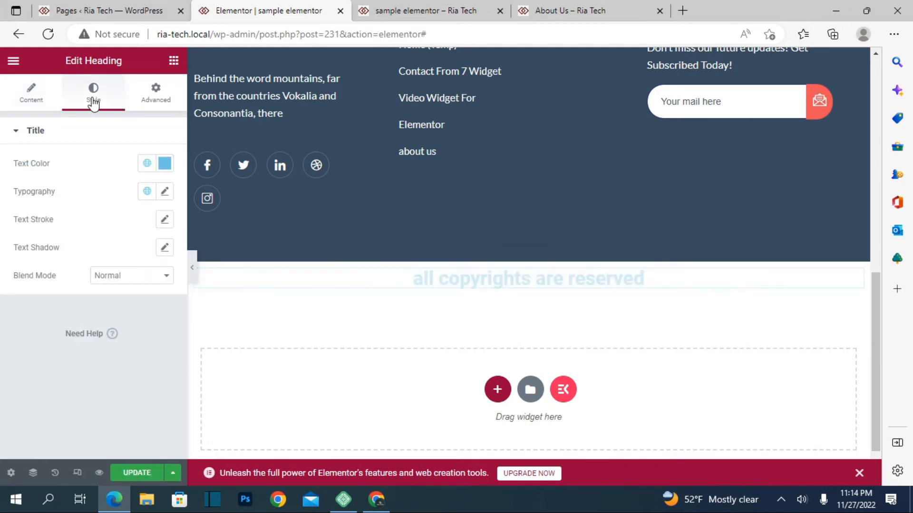
{"action": "left_click", "coordinate": [165, 164]}
{"action": "left_click_drag", "start_coordinate": [180, 336], "coordinate": [212, 336]}
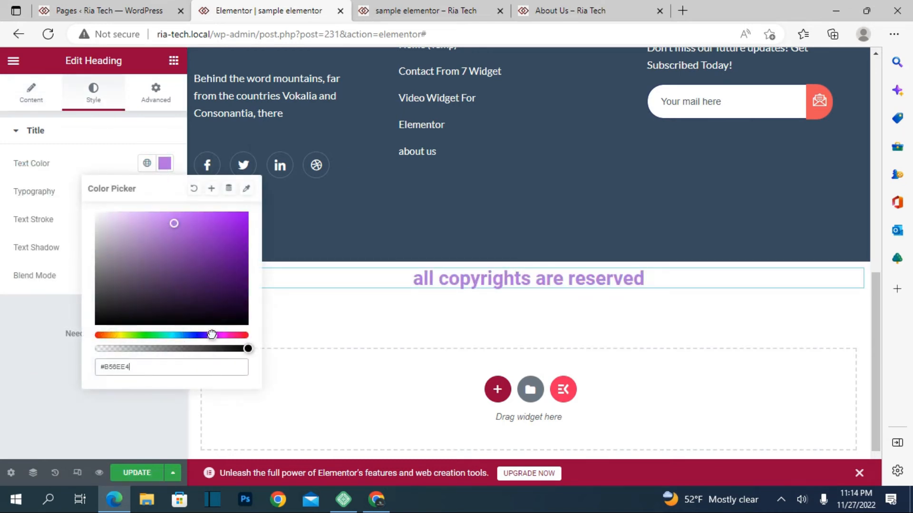
{"action": "left_click", "coordinate": [202, 272]}
{"action": "left_click", "coordinate": [236, 335]}
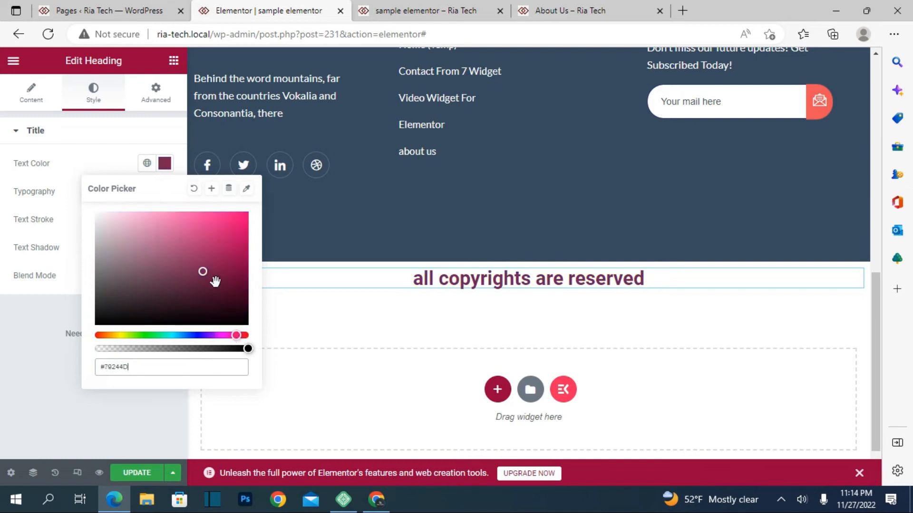
{"action": "left_click", "coordinate": [215, 269]}
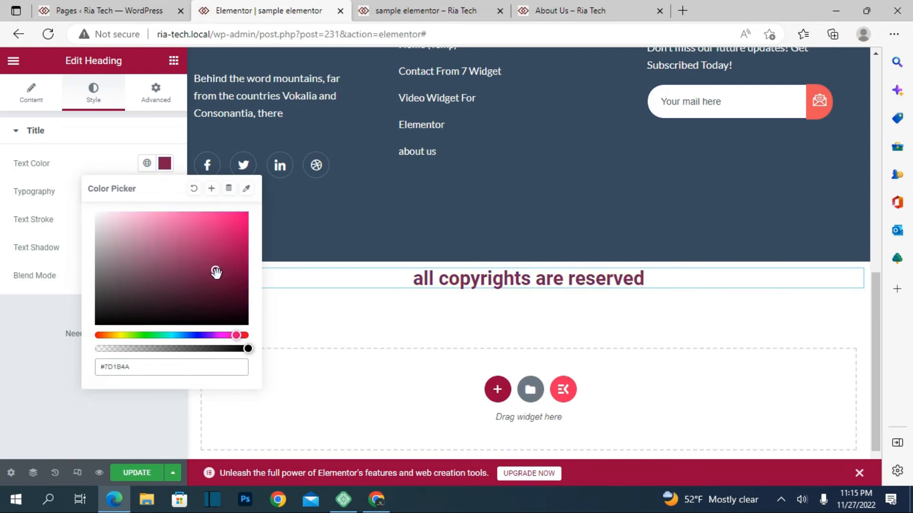
Update the page with the new copyright section and reload its preview.
{"action": "left_click", "coordinate": [142, 473]}
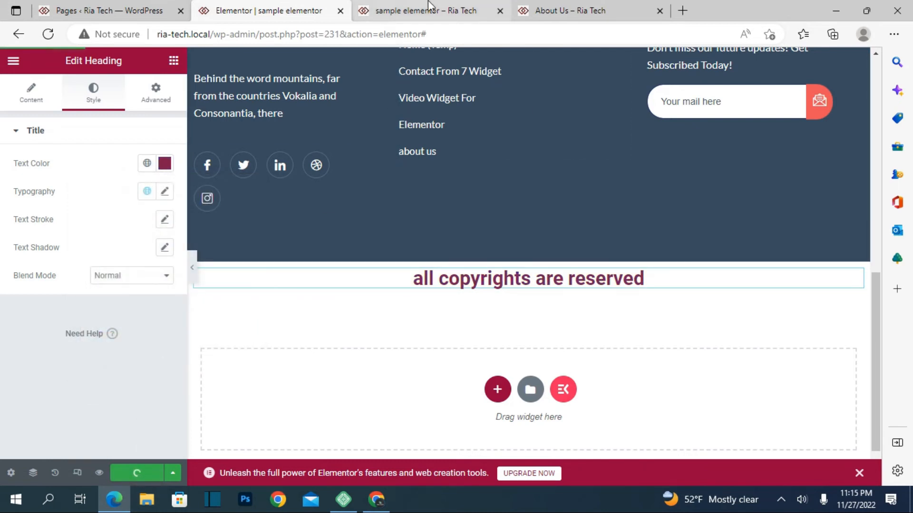
{"action": "key", "text": "ctrl+Tab"}
{"action": "left_click", "coordinate": [79, 37]}
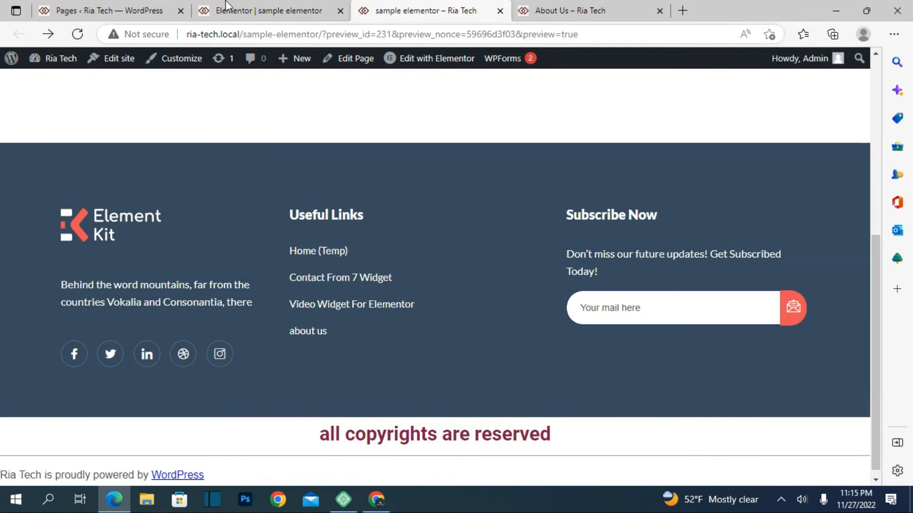
Return to the Elementor editor and give the copyright heading a Gradient background in its normal state.
{"action": "left_click", "coordinate": [297, 8]}
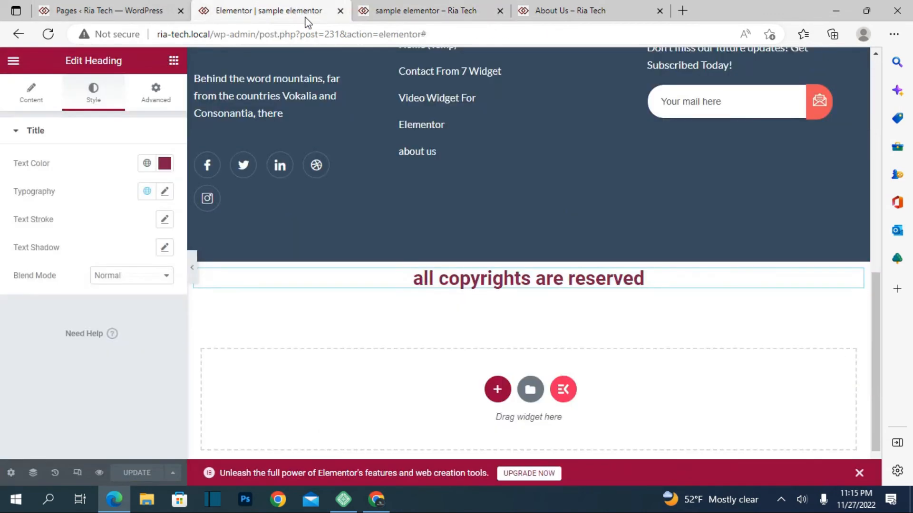
{"action": "left_click", "coordinate": [311, 280]}
{"action": "left_click", "coordinate": [157, 93]}
{"action": "scroll", "coordinate": [95, 276], "scroll_direction": "down", "scroll_amount": 3}
{"action": "scroll", "coordinate": [89, 272], "scroll_direction": "down", "scroll_amount": 3}
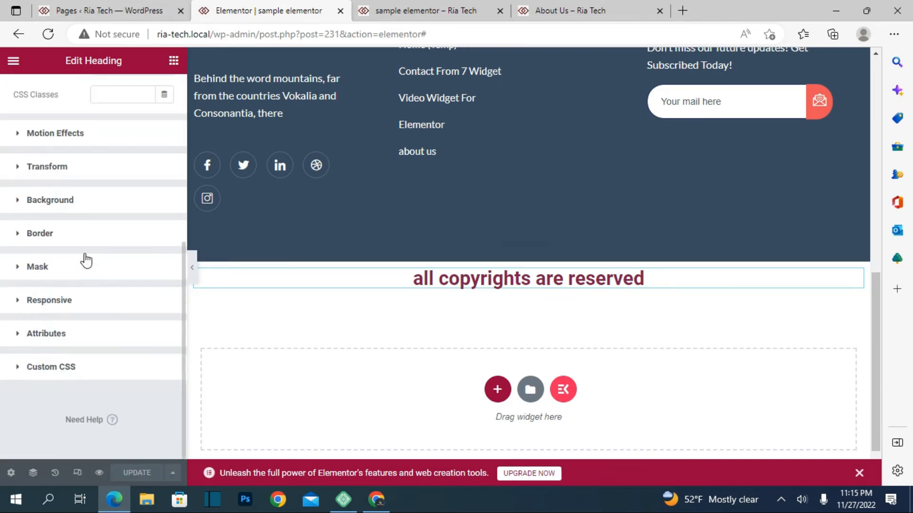
{"action": "left_click", "coordinate": [71, 204]}
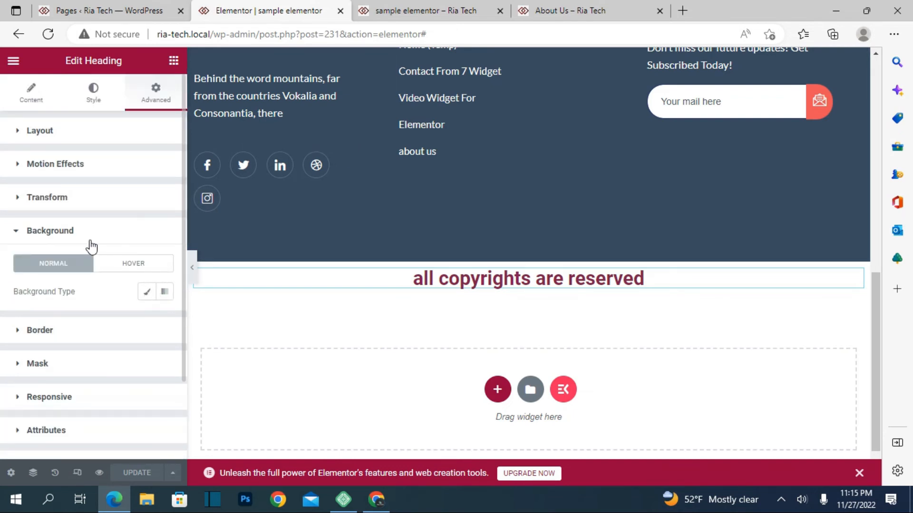
{"action": "left_click", "coordinate": [166, 293]}
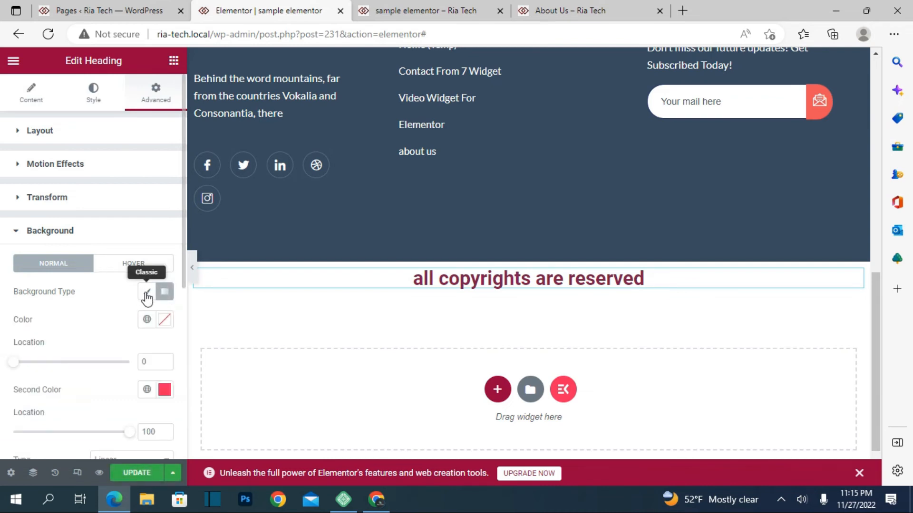
{"action": "left_click", "coordinate": [147, 292]}
{"action": "left_click", "coordinate": [164, 291]}
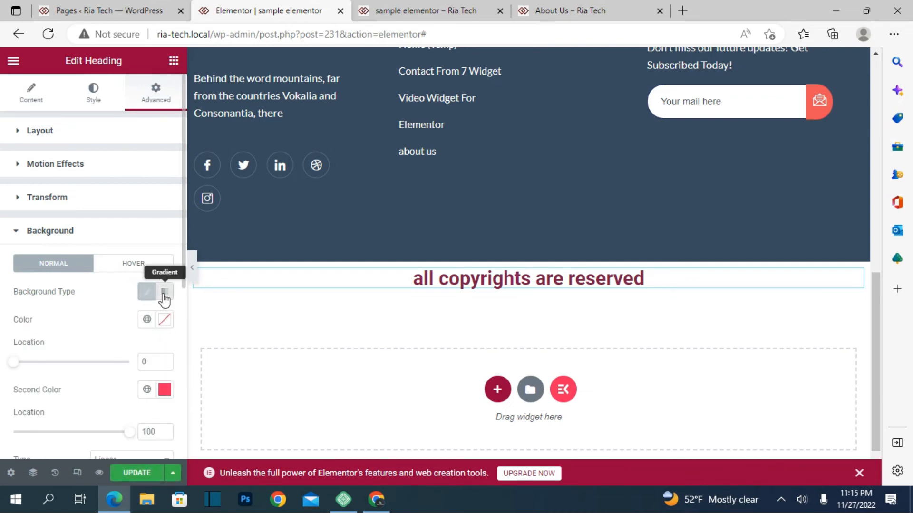
Set the first color of the copyright heading's background gradient to dark teal #092F2E.
{"action": "left_click", "coordinate": [163, 320]}
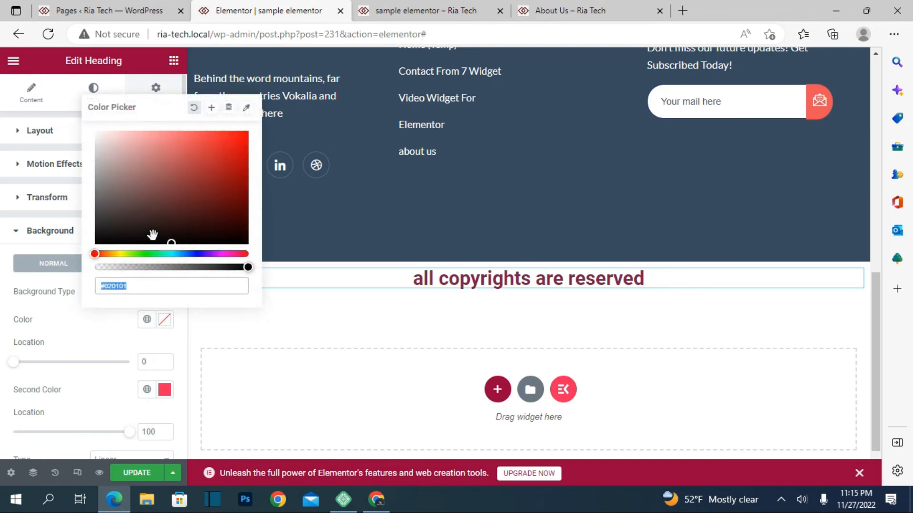
{"action": "left_click", "coordinate": [156, 210]}
{"action": "left_click", "coordinate": [193, 178]}
{"action": "left_click", "coordinate": [195, 224]}
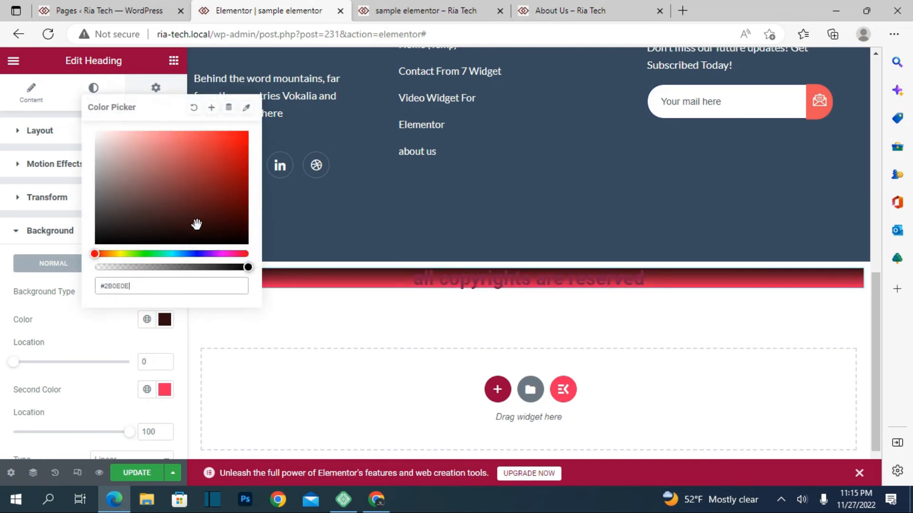
{"action": "left_click", "coordinate": [158, 214]}
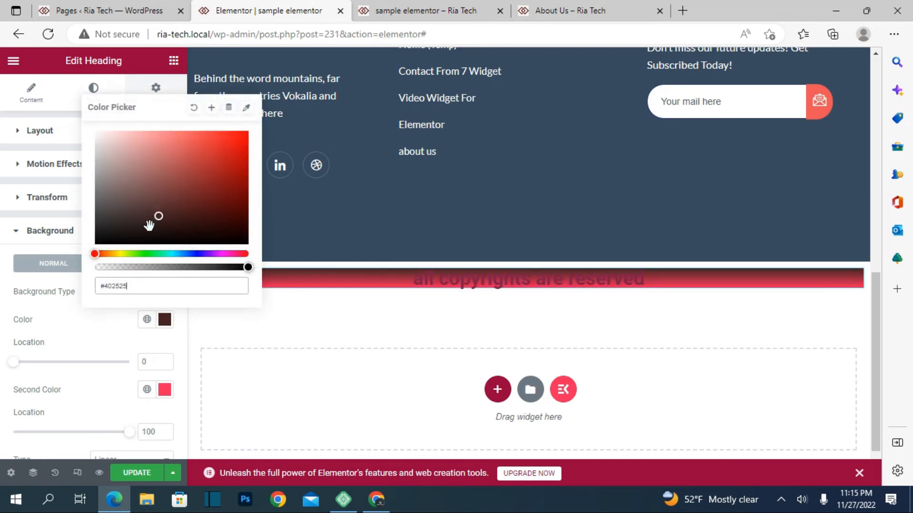
{"action": "left_click", "coordinate": [171, 253]}
{"action": "left_click", "coordinate": [183, 208]}
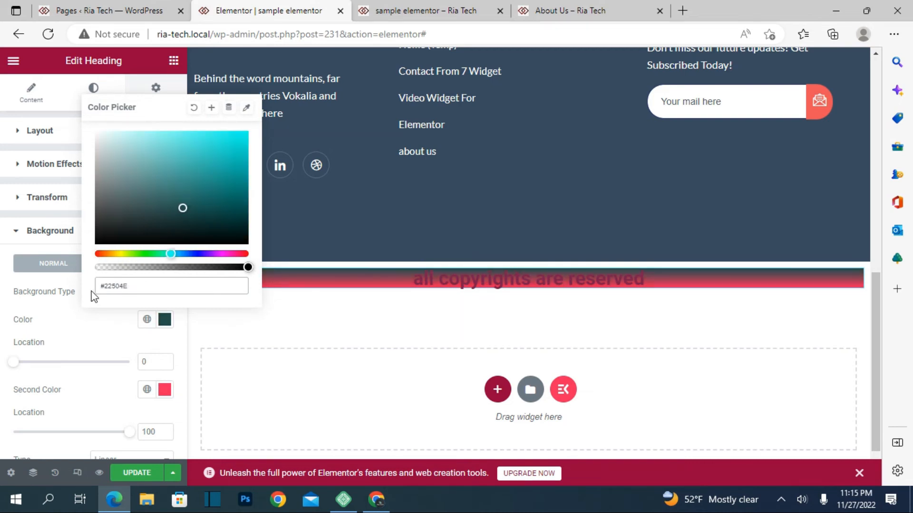
{"action": "left_click", "coordinate": [166, 318]}
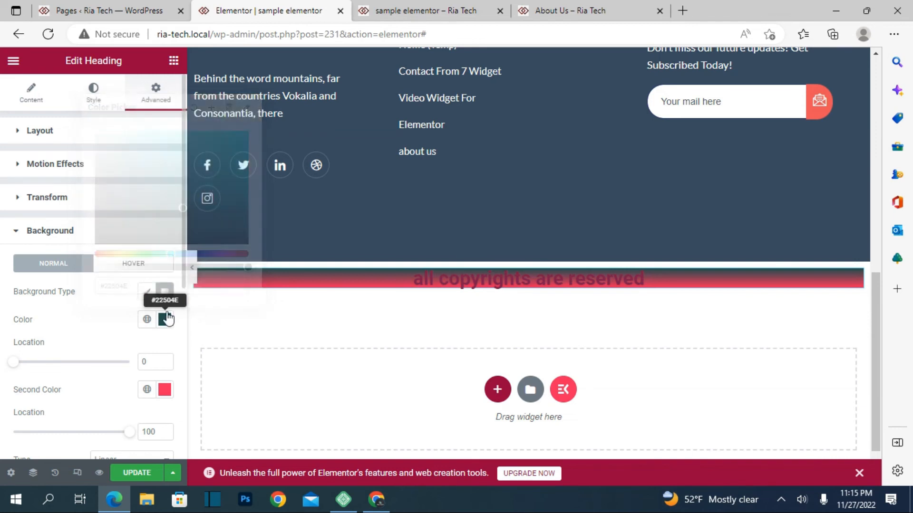
{"action": "left_click", "coordinate": [167, 318]}
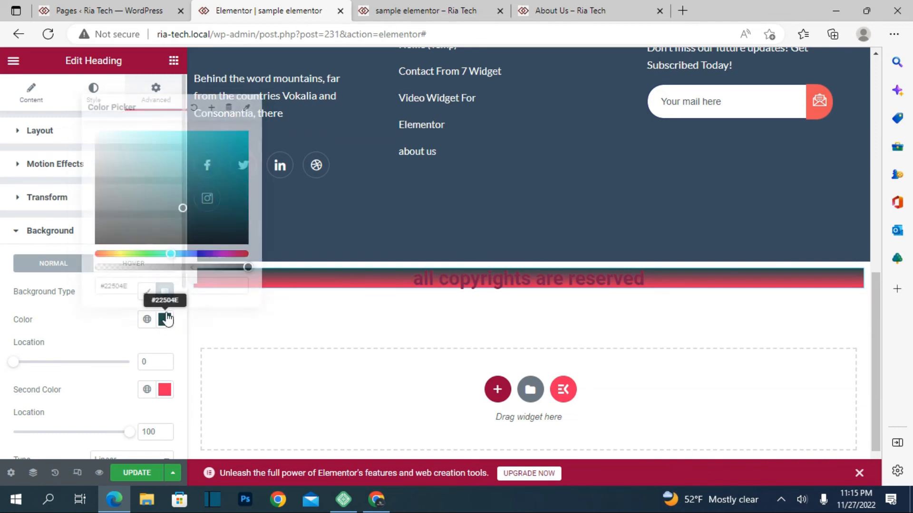
{"action": "left_click", "coordinate": [176, 181]}
{"action": "left_click", "coordinate": [226, 182]}
{"action": "left_click", "coordinate": [219, 223]}
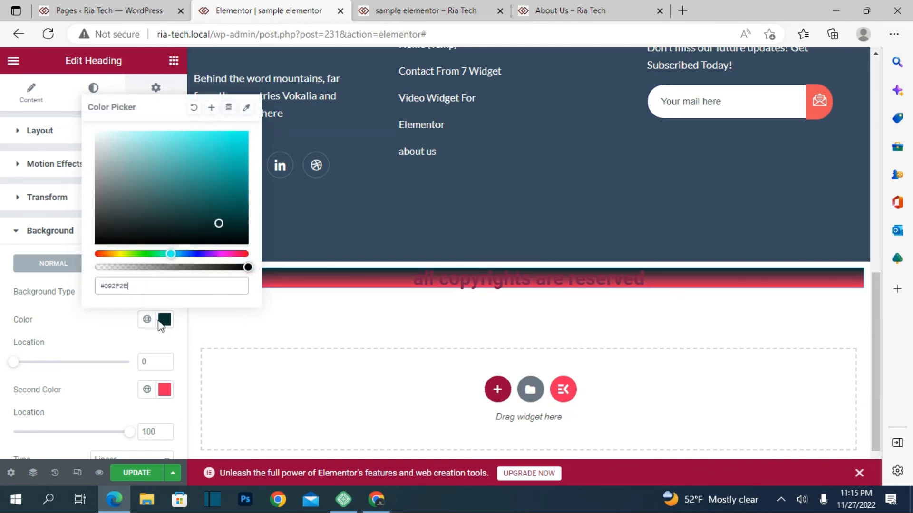
Set the gradient's second color to the global Primary color #6EC1E4.
{"action": "left_click", "coordinate": [167, 391]}
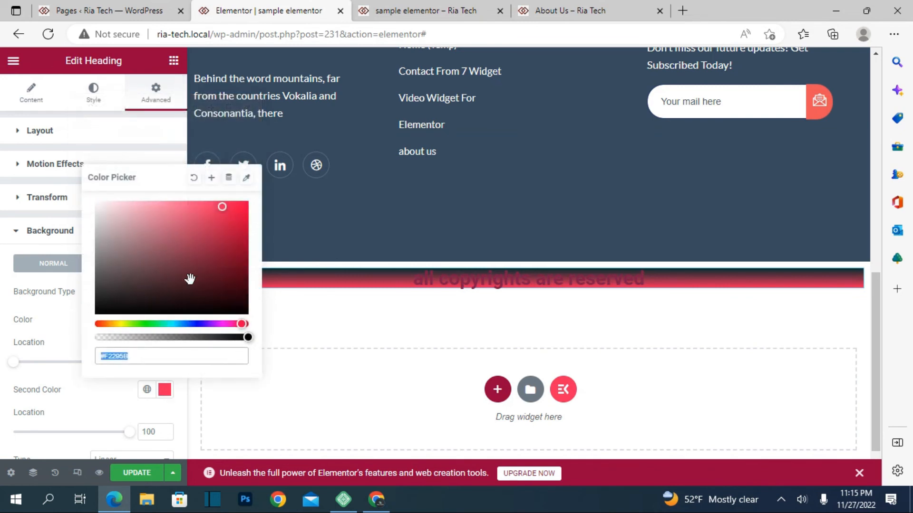
{"action": "left_click", "coordinate": [237, 386]}
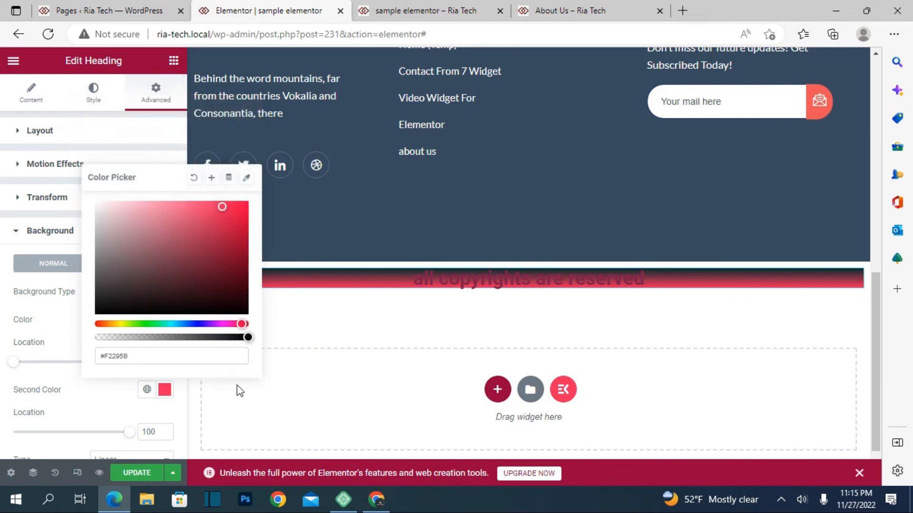
{"action": "left_click", "coordinate": [147, 390]}
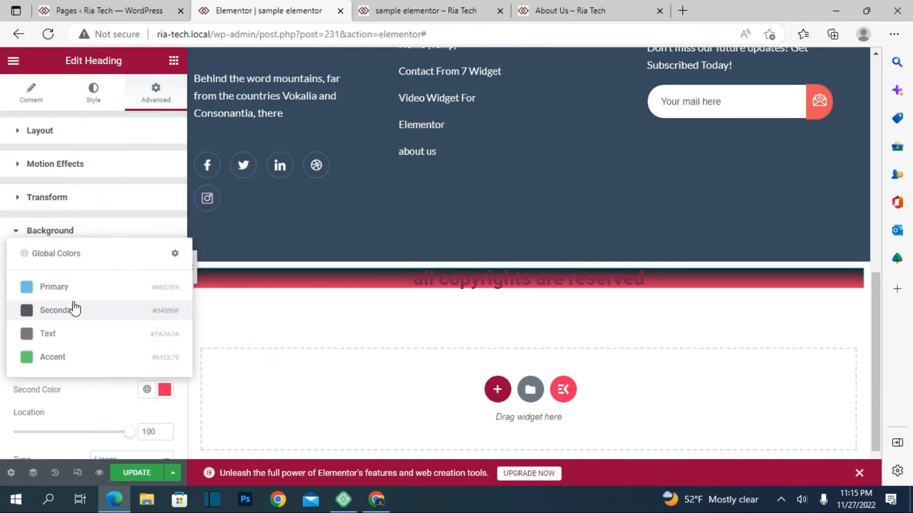
{"action": "left_click", "coordinate": [78, 294]}
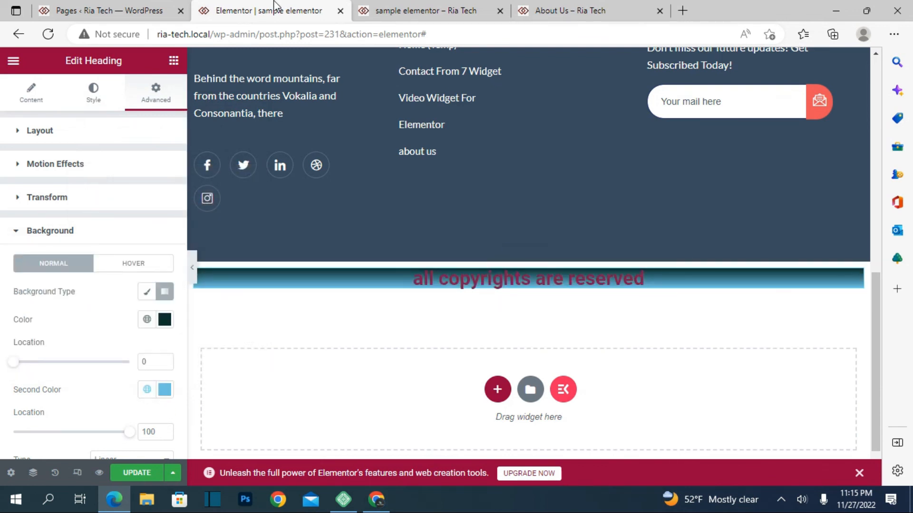
Update the page with the heading's gradient background, then reload the preview and check the page from footer to header.
{"action": "left_click", "coordinate": [137, 473]}
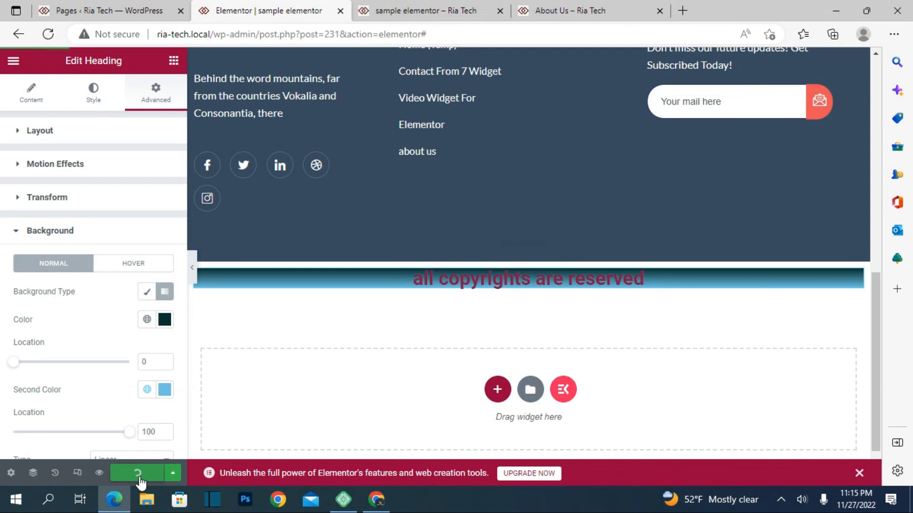
{"action": "left_click", "coordinate": [420, 10]}
{"action": "left_click", "coordinate": [76, 39]}
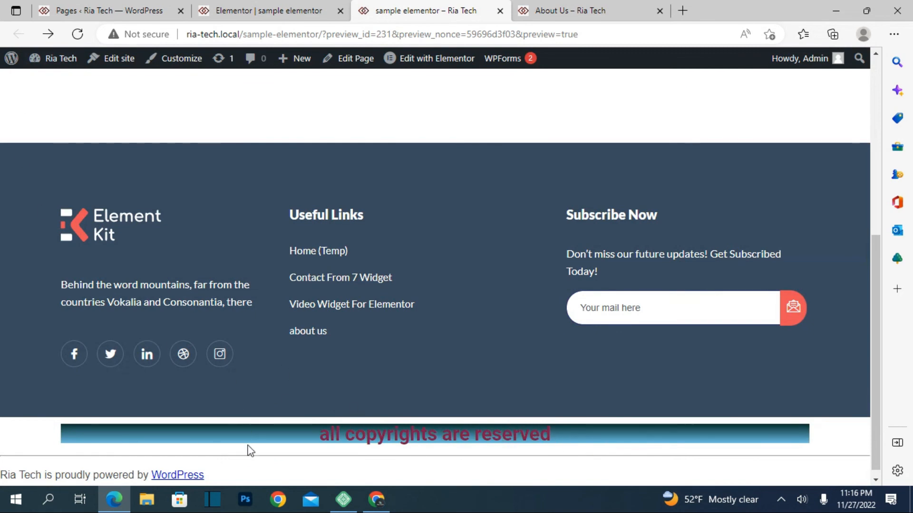
{"action": "scroll", "coordinate": [243, 431], "scroll_direction": "up", "scroll_amount": 10}
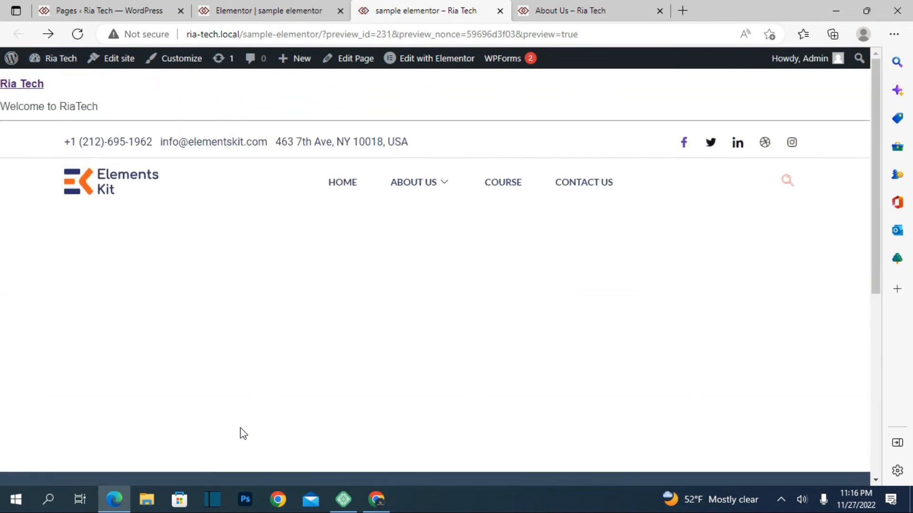